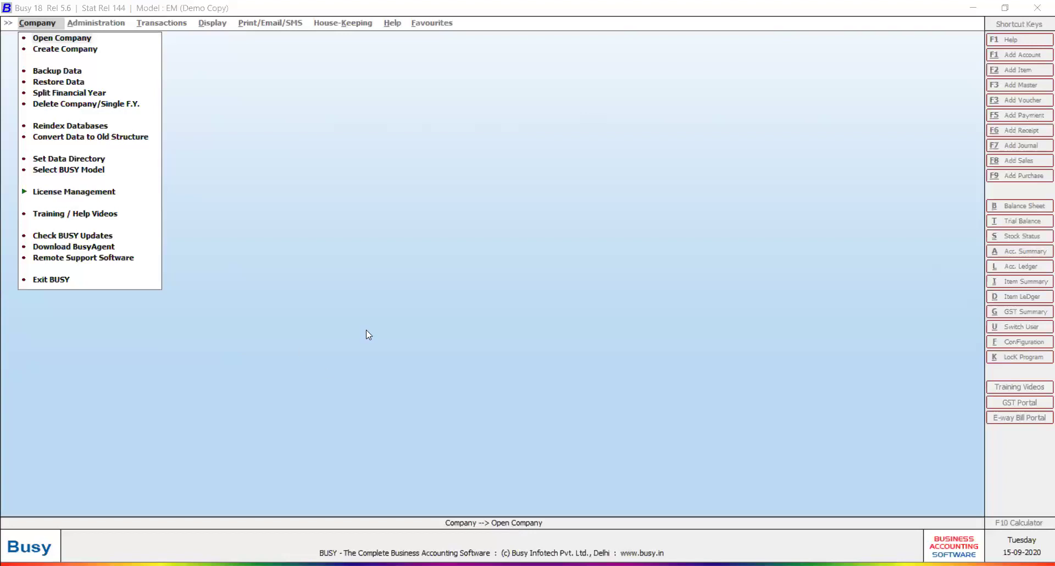
Open the company MEGA MART PVT. LTD.
key("Up")
key("Down")
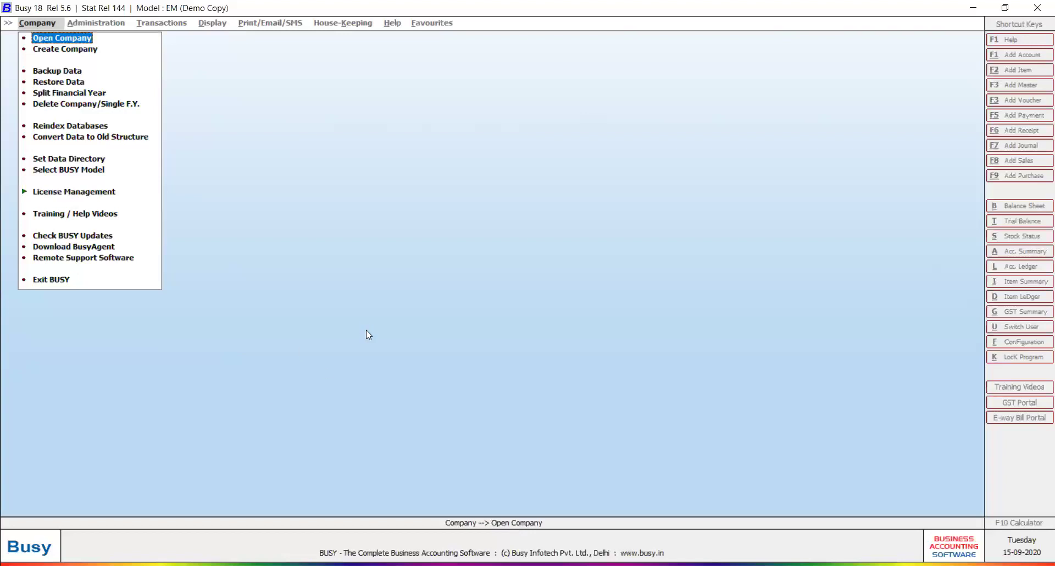
key("Return")
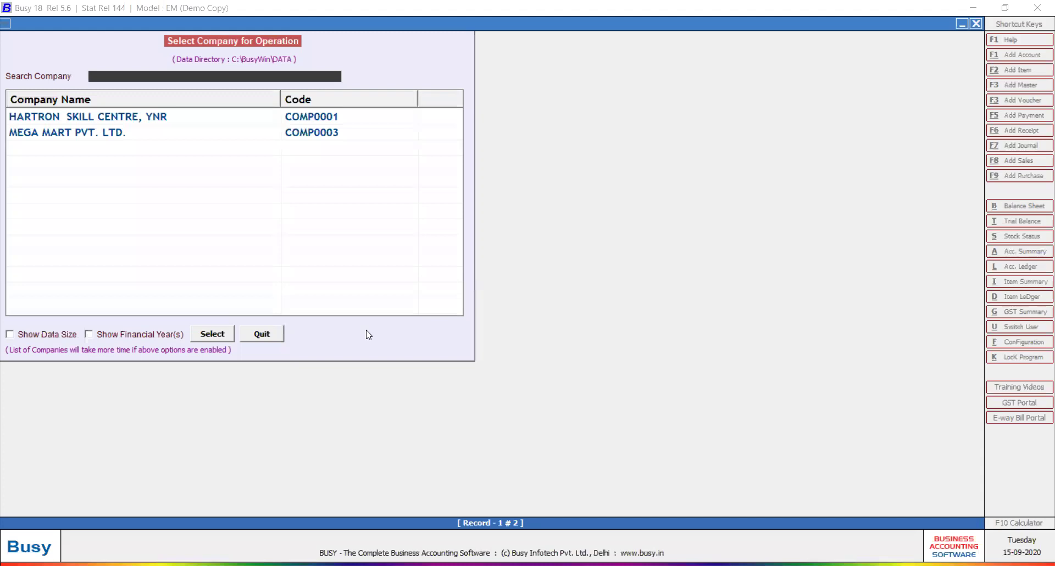
key("Down")
key("Return")
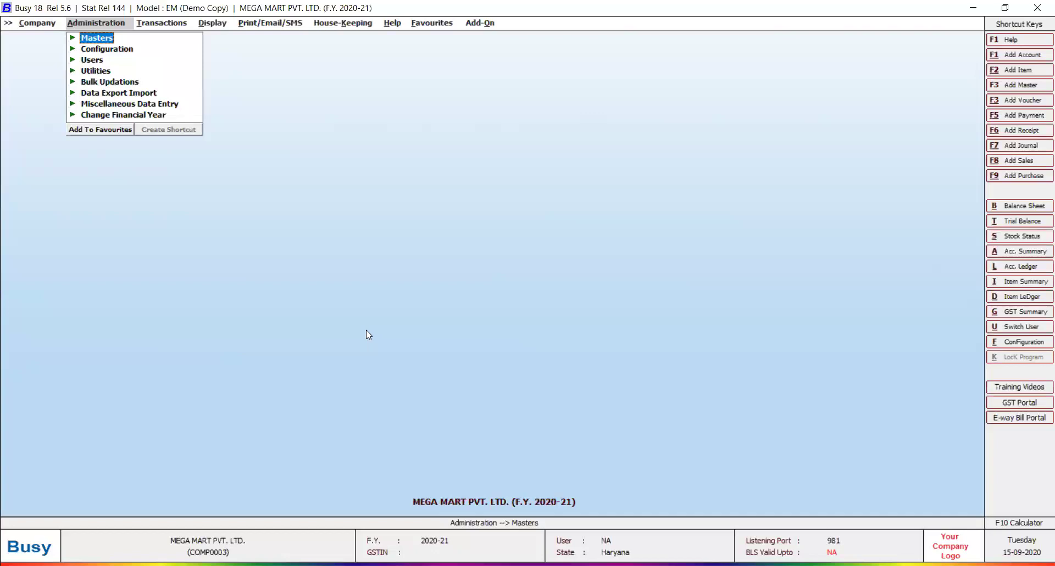
Start adding a new journal voucher.
key("Right")
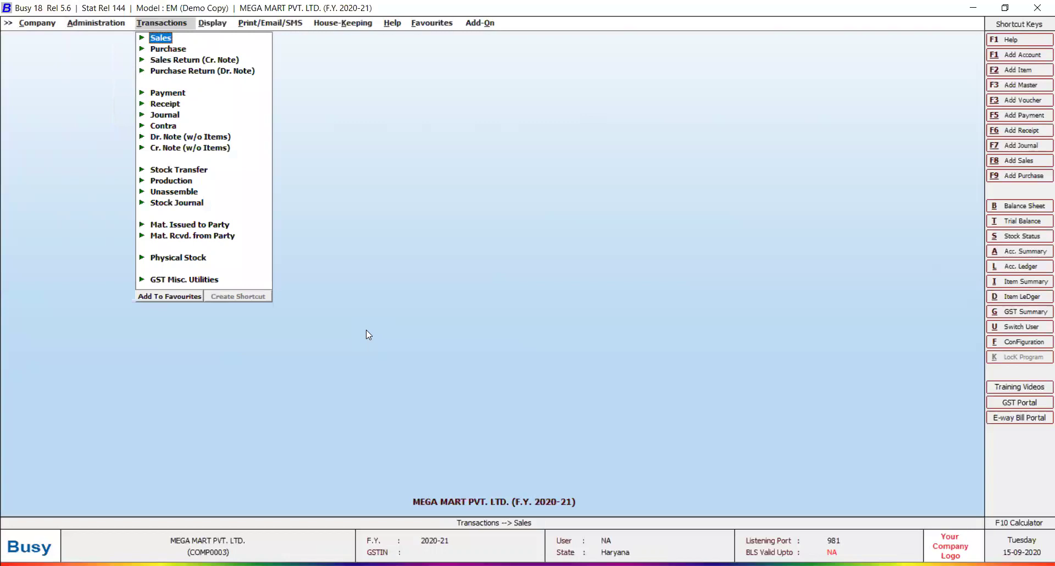
key("Down")
key("Down")
key("Down")
key("Down")
key("Down")
key("Down")
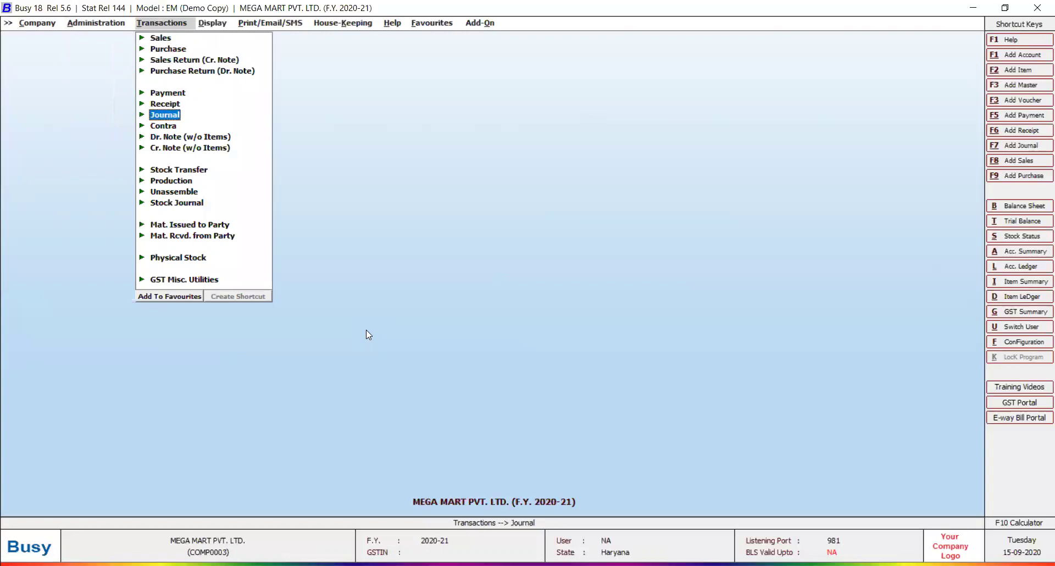
key("Up")
key("Up")
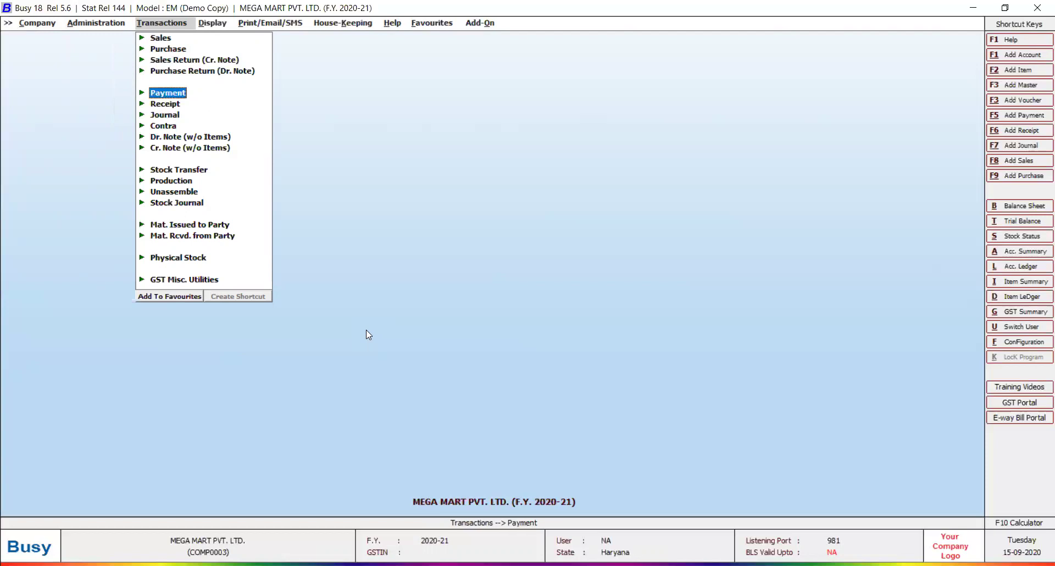
key("Down")
key("Down")
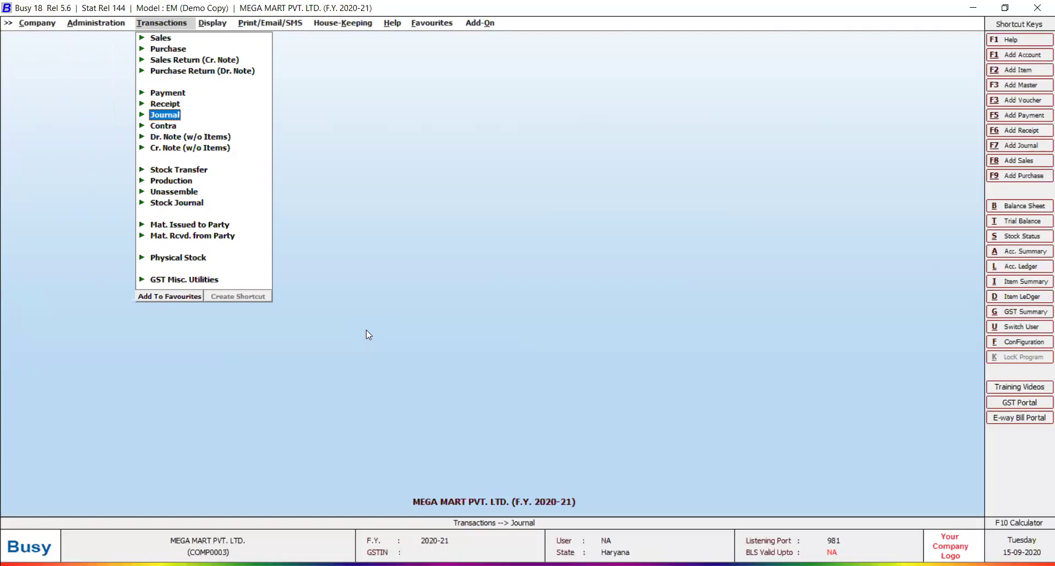
key("Down")
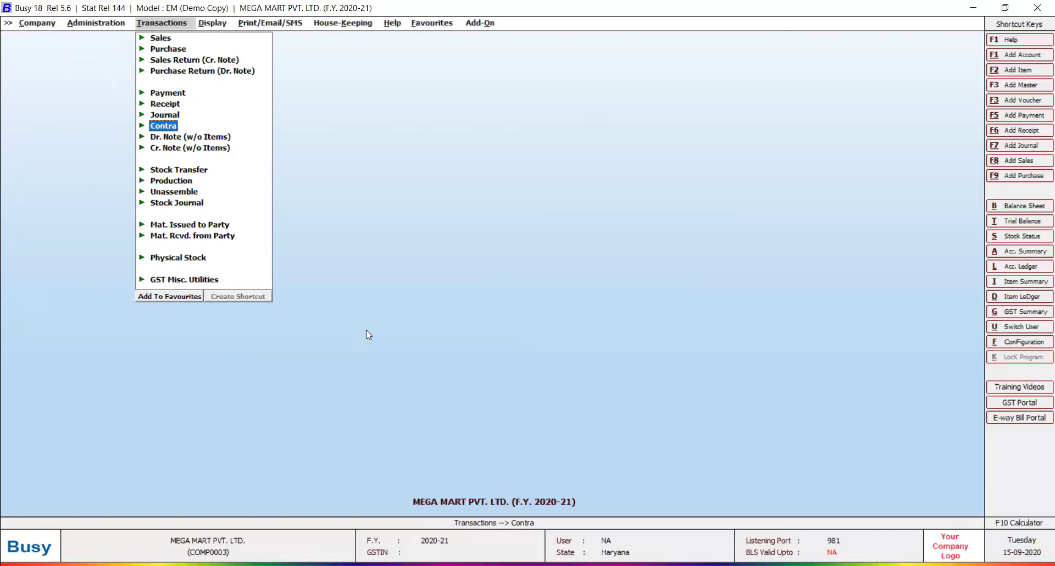
key("Up")
key("Up")
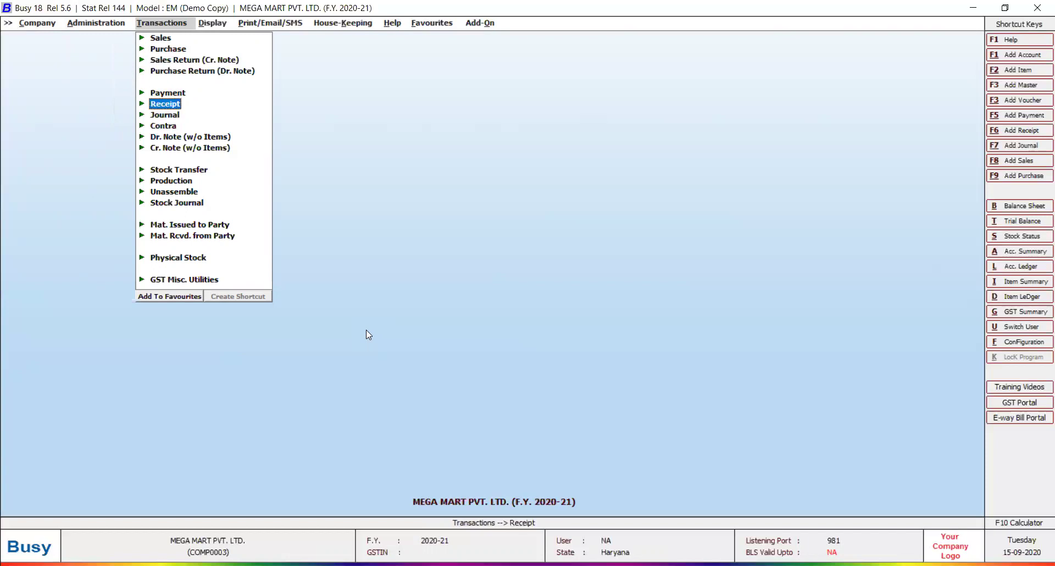
key("Up")
key("Down")
key("Down")
key("Return")
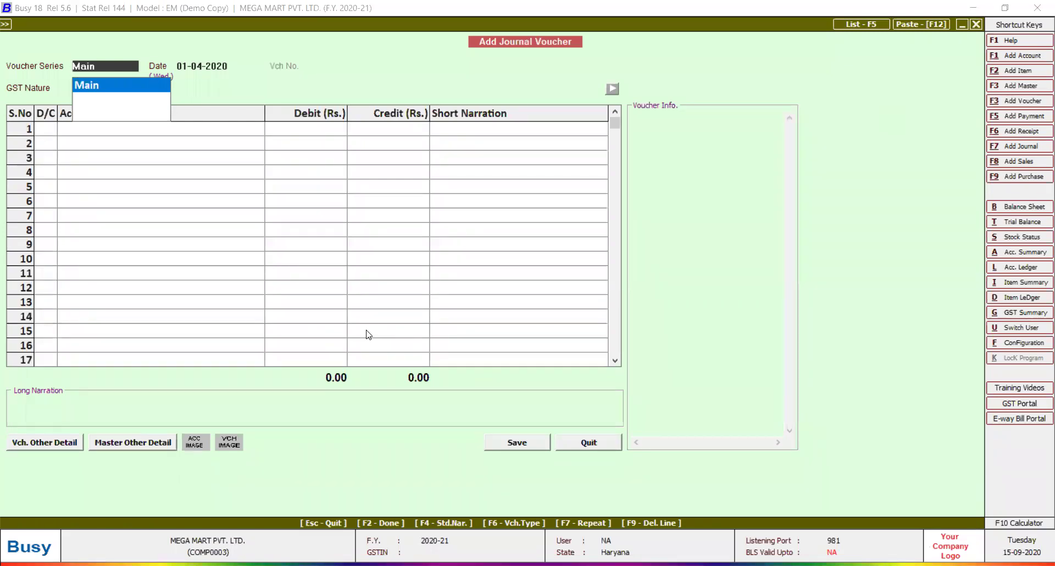
Set the voucher series to Main, the date to 02-04-2020 and the GST nature to Not Applicable.
key("Return")
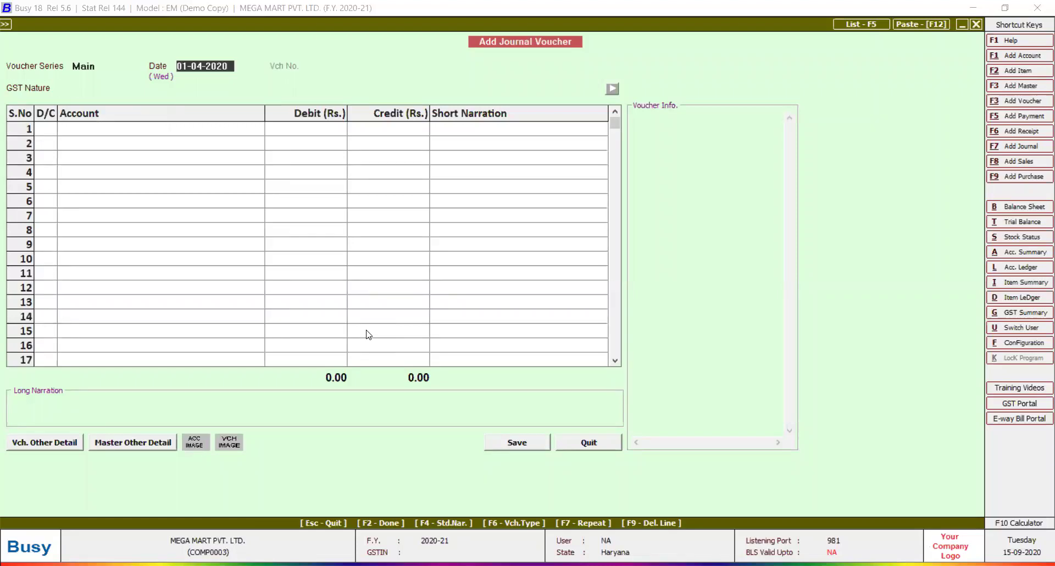
type("2")
type("/4")
key("Return")
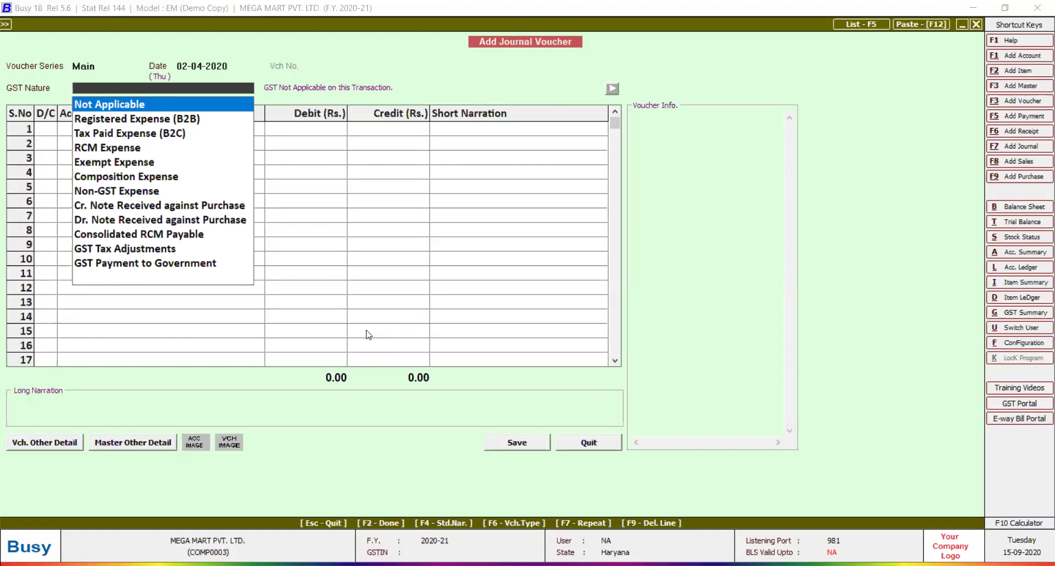
key("Return")
Debit the Purchase account with 30,000 on the first line and begin a credit entry on the second.
key("Return")
type("pu")
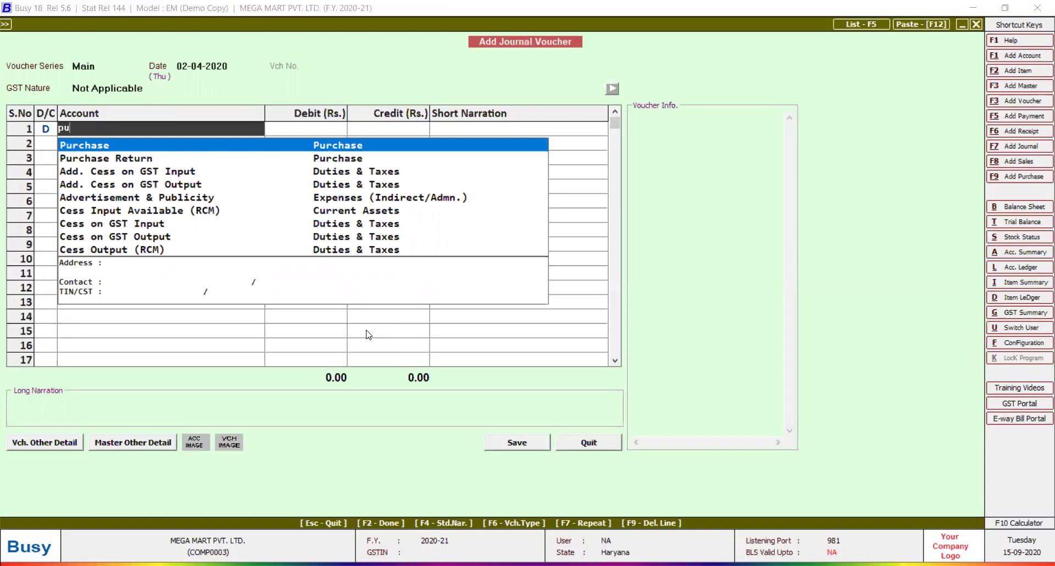
key("Return")
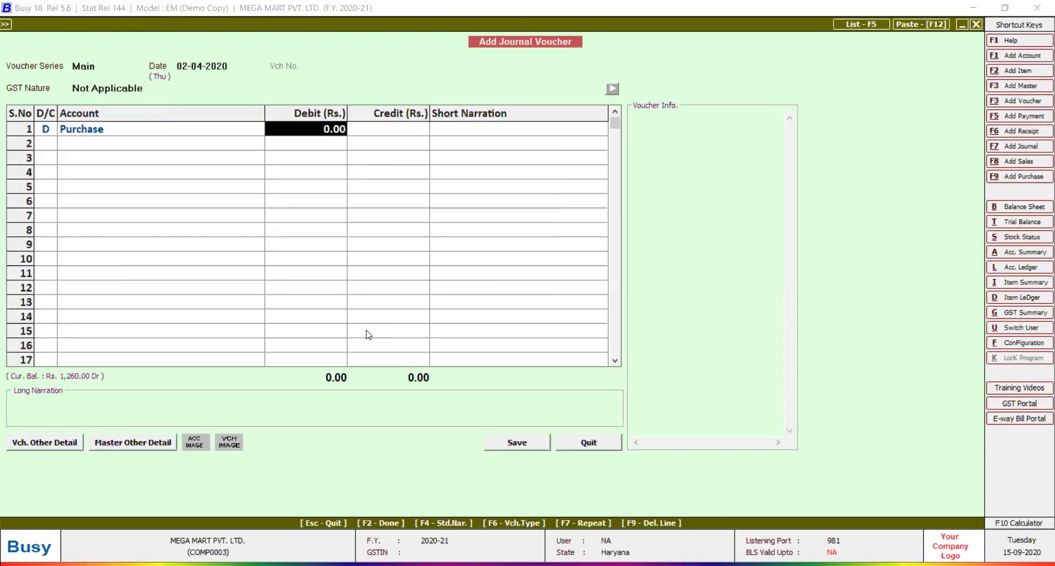
type("30,")
type("0000")
key("Return")
key("Return")
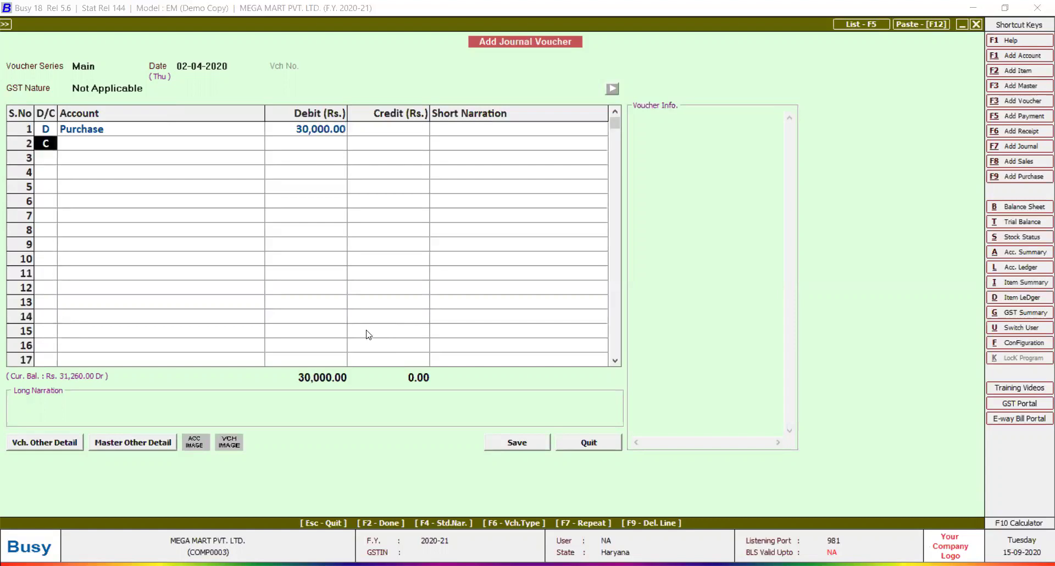
key("Return")
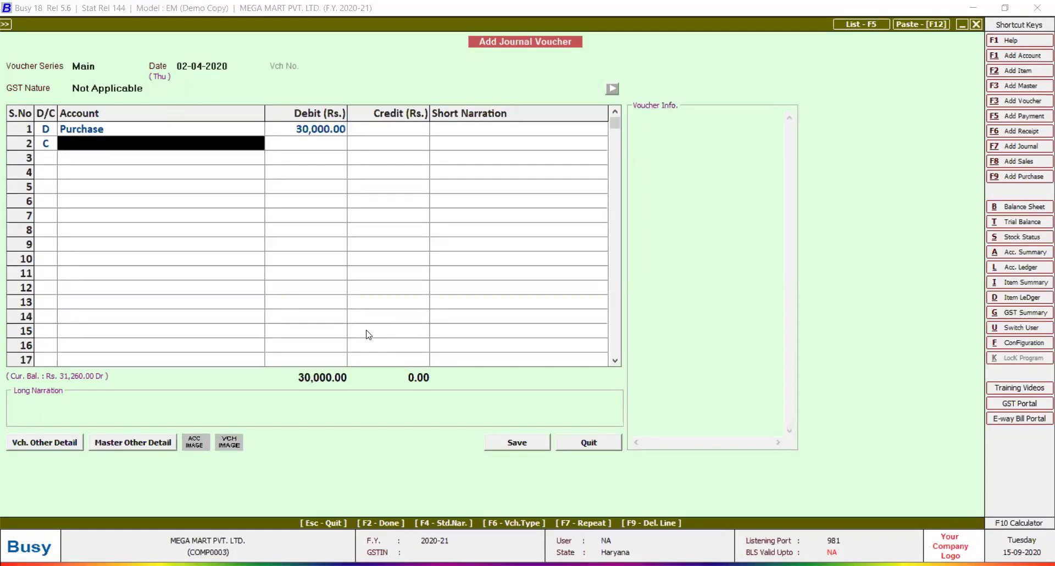
type("cr")
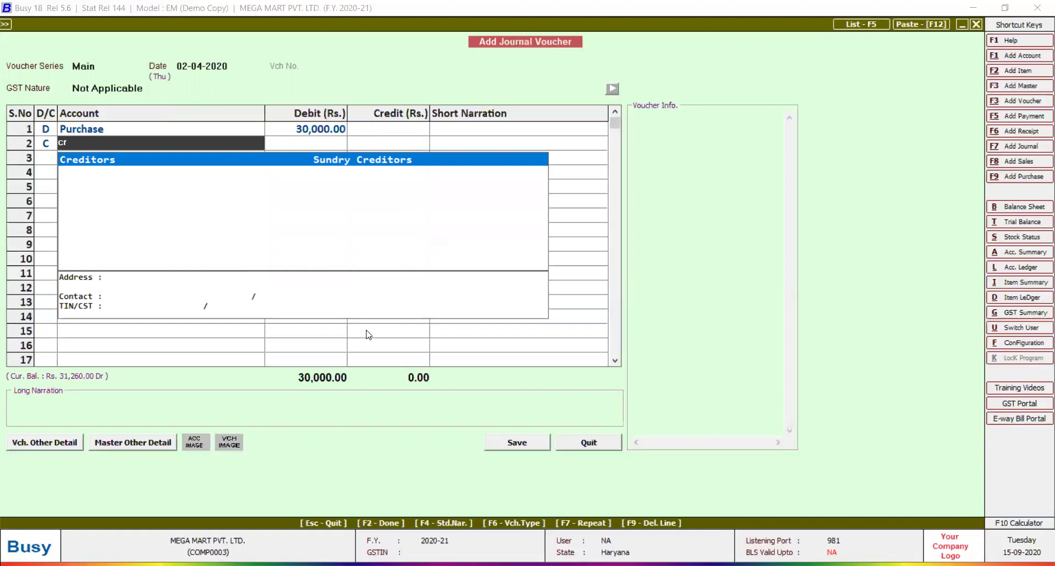
key("BackSpace")
key("BackSpace")
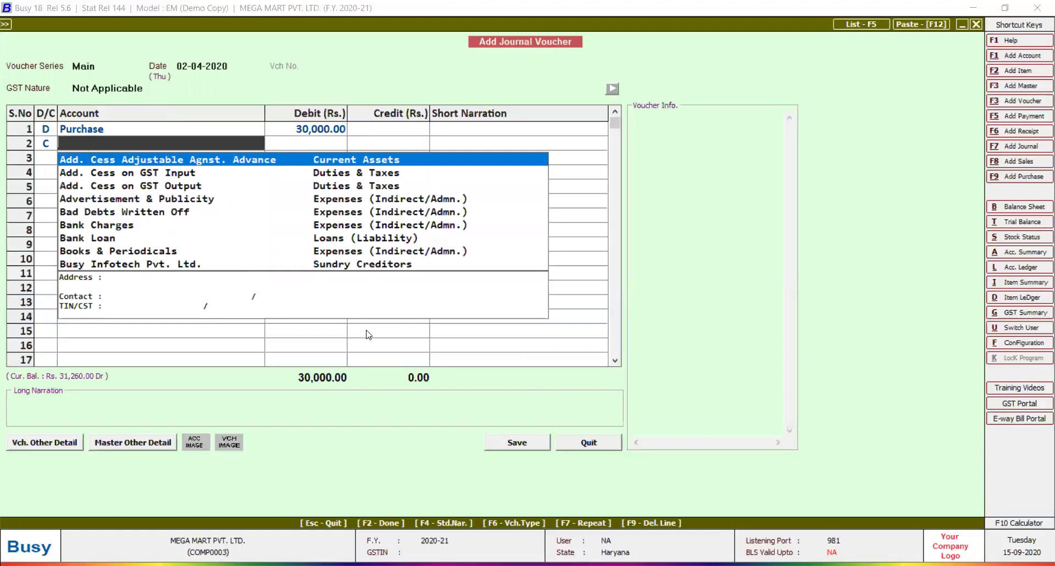
type("me")
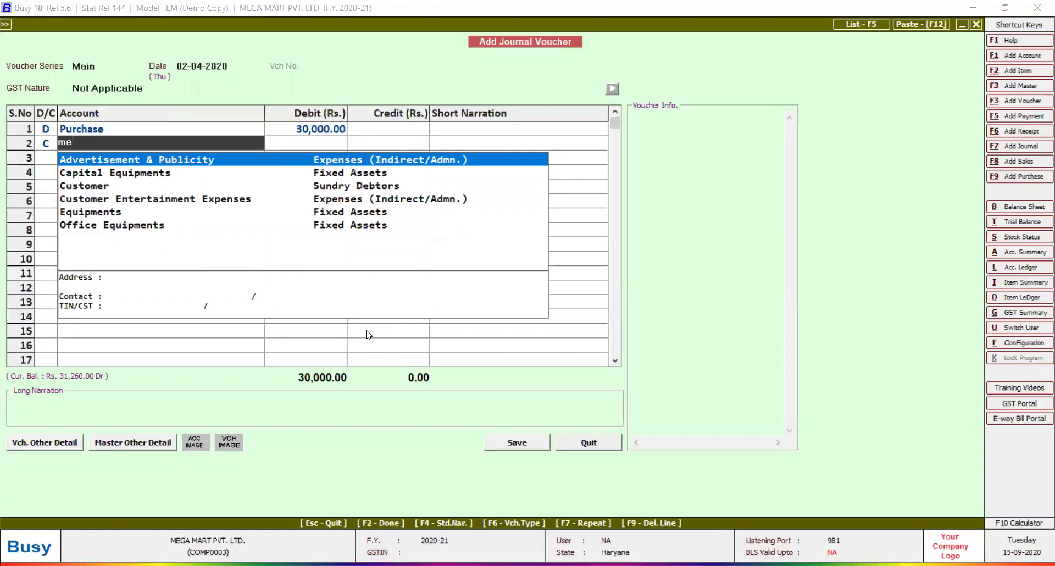
key("BackSpace")
key("BackSpace")
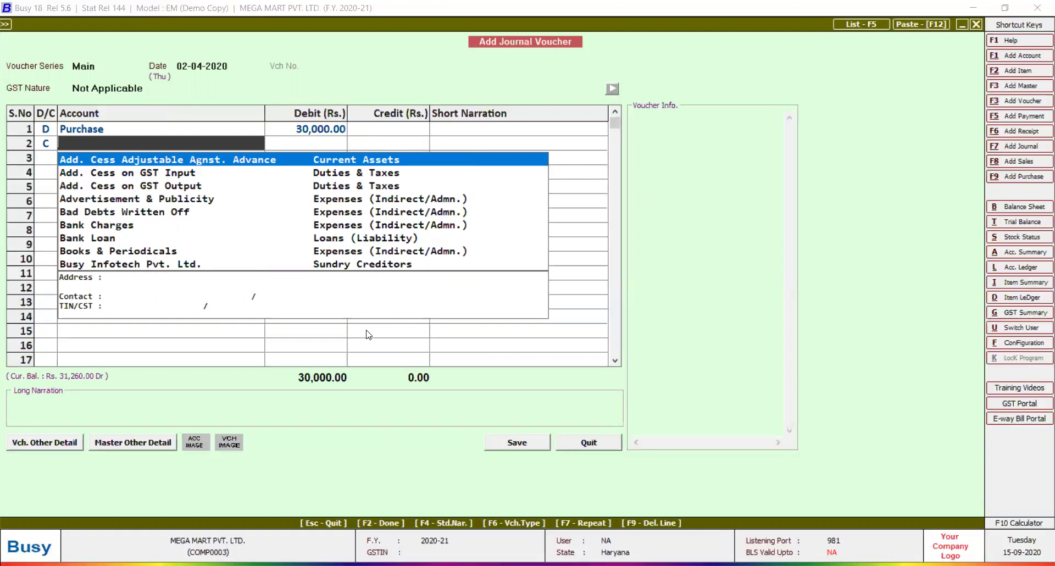
Credit Add. Cess Adjustable Agnst. Advance with 30,000 on the second voucher line.
key("Return")
key("Return")
key("Return")
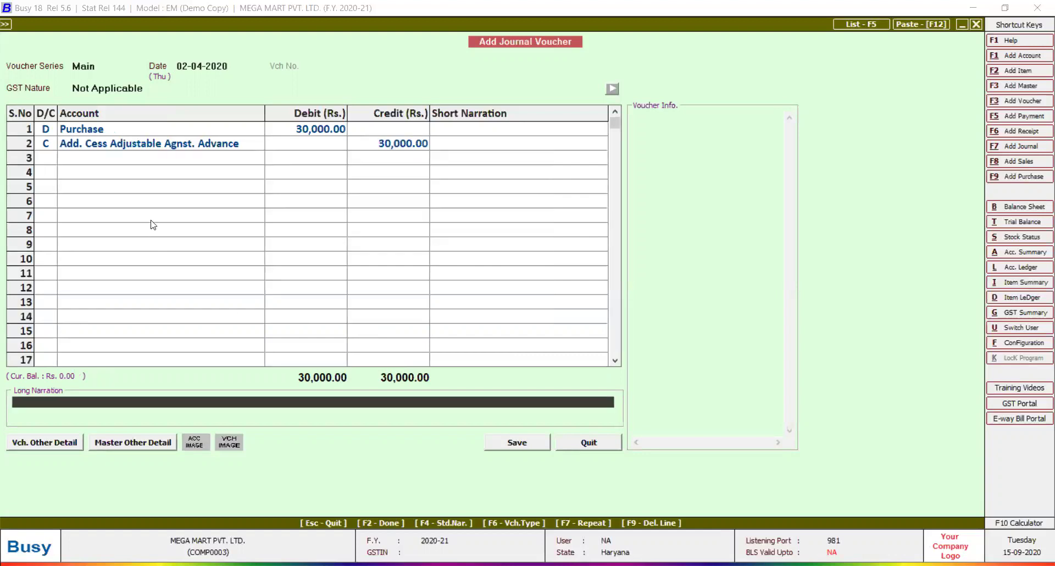
Create a new account master for the second line's account, entering the creditor's name and the group Sundry Creditors.
left_click(218, 157)
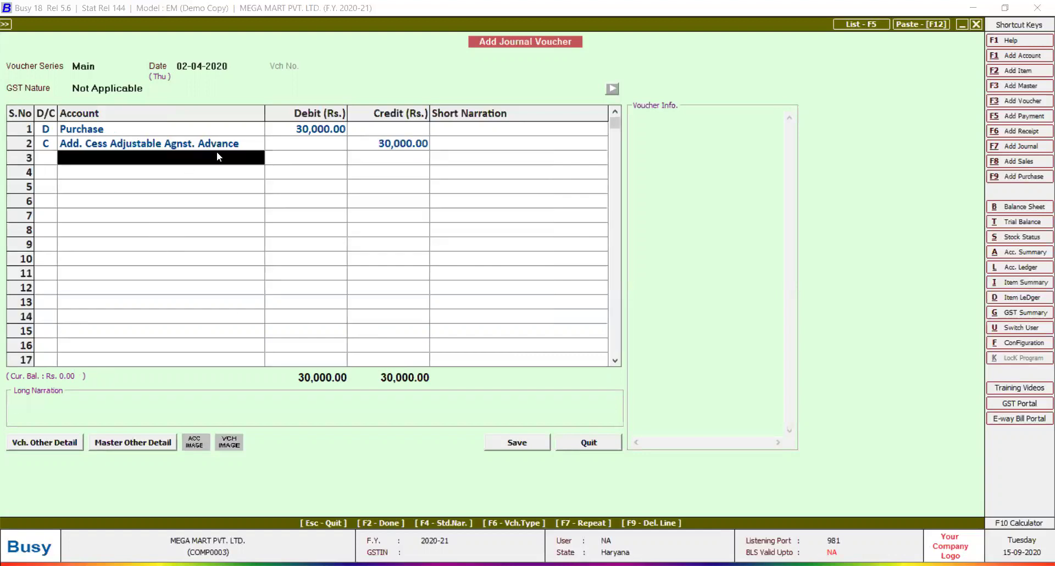
left_click(215, 145)
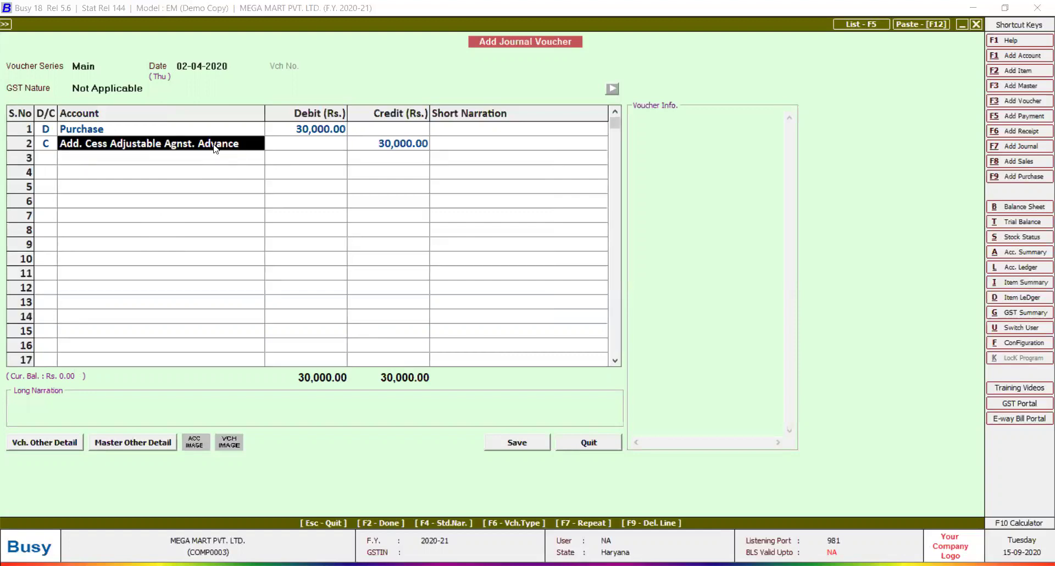
key("alt+F1")
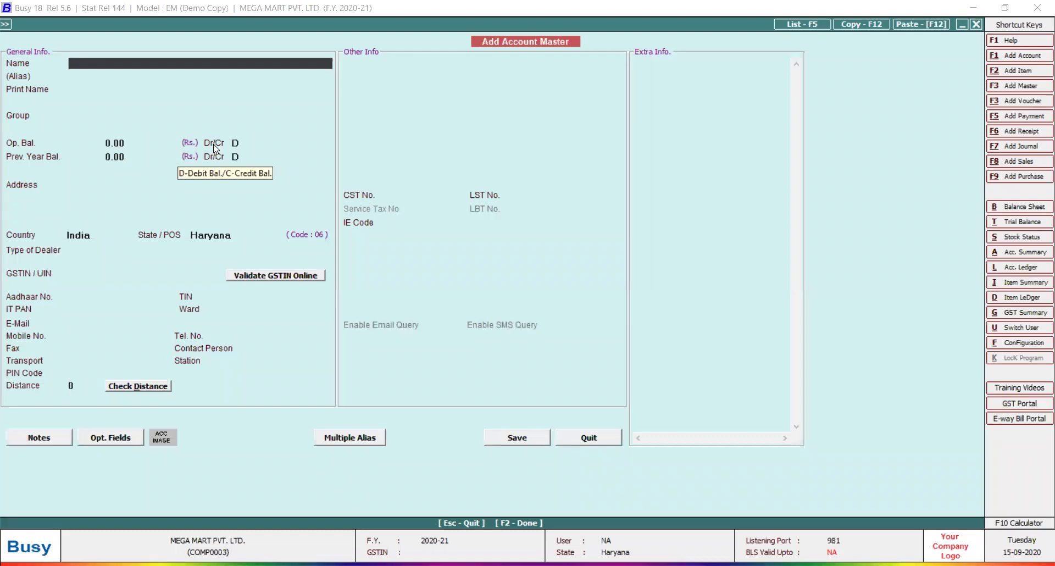
type("g")
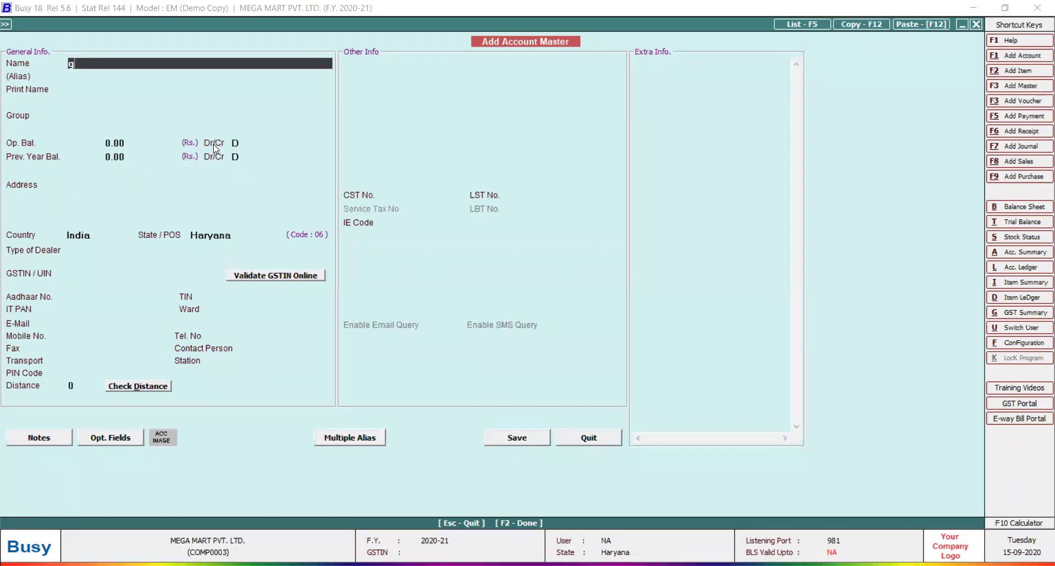
type("agan (c)")
key("Return")
key("Return")
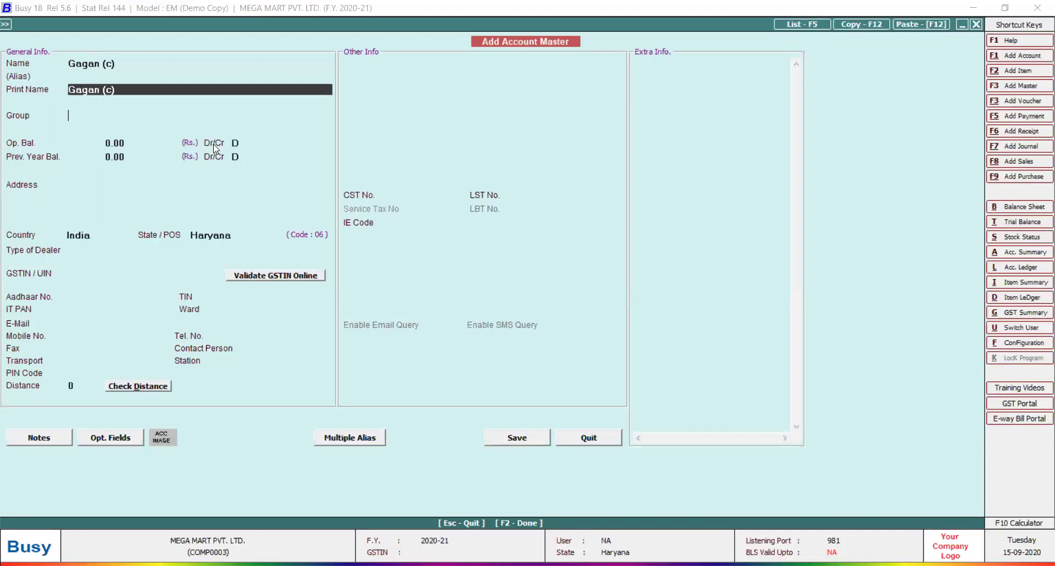
key("Return")
type("sun")
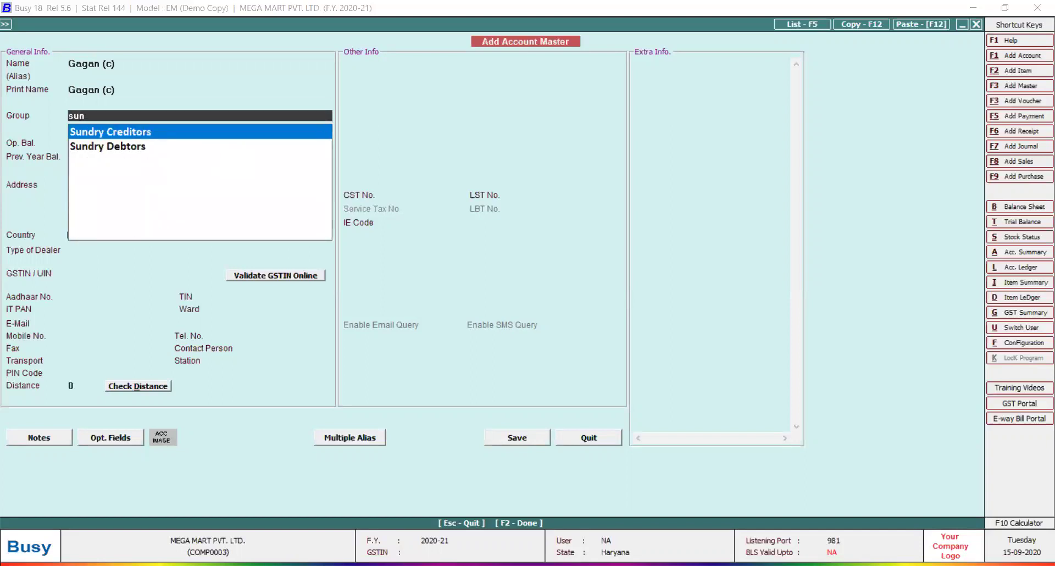
key("Return")
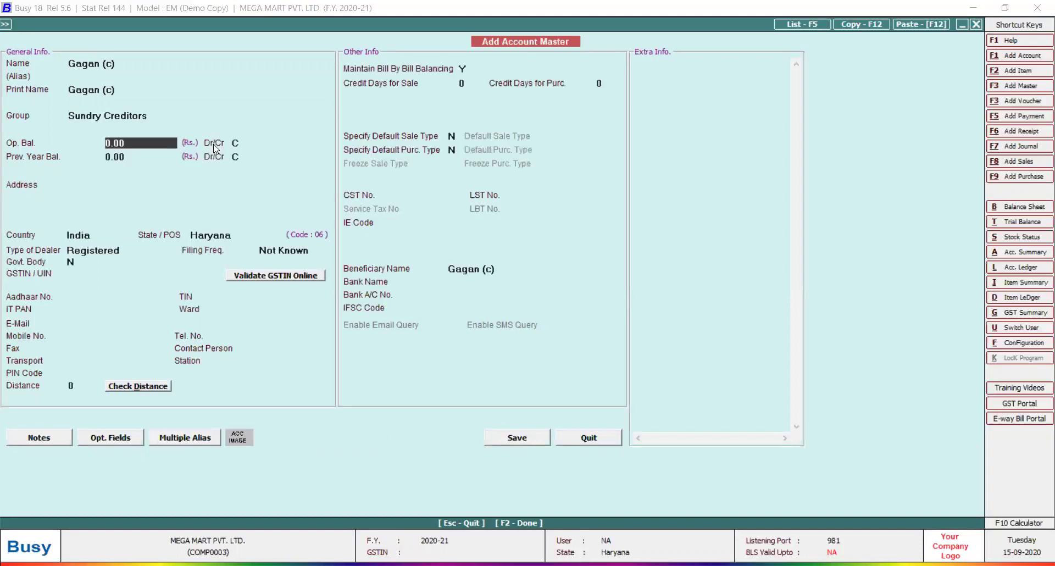
Keep the new account's balances at zero, set its dealer type to Un-Registered and save the master.
key("Return")
key("Return")
key("Return")
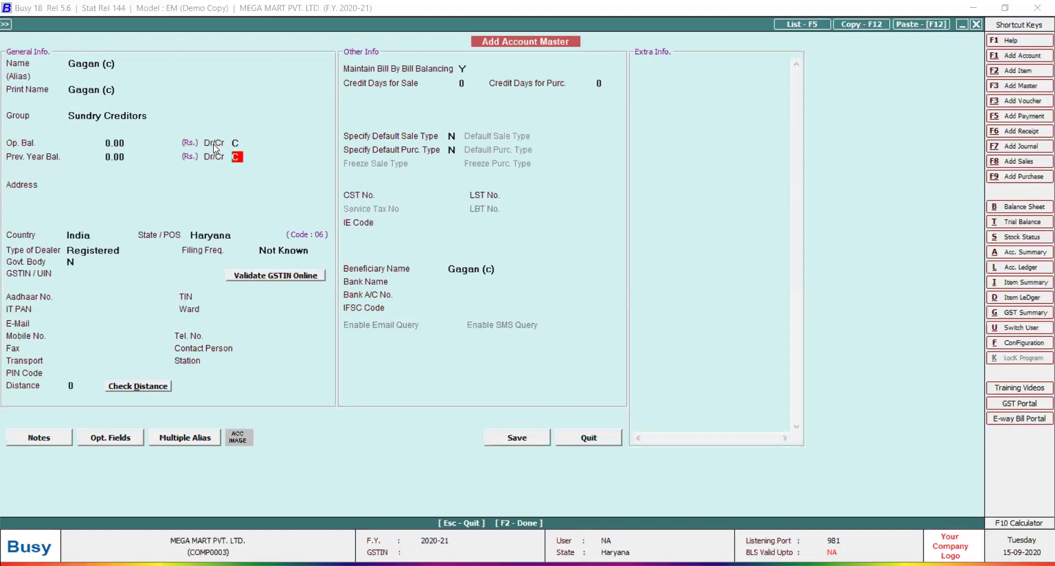
key("Return")
key("Return")
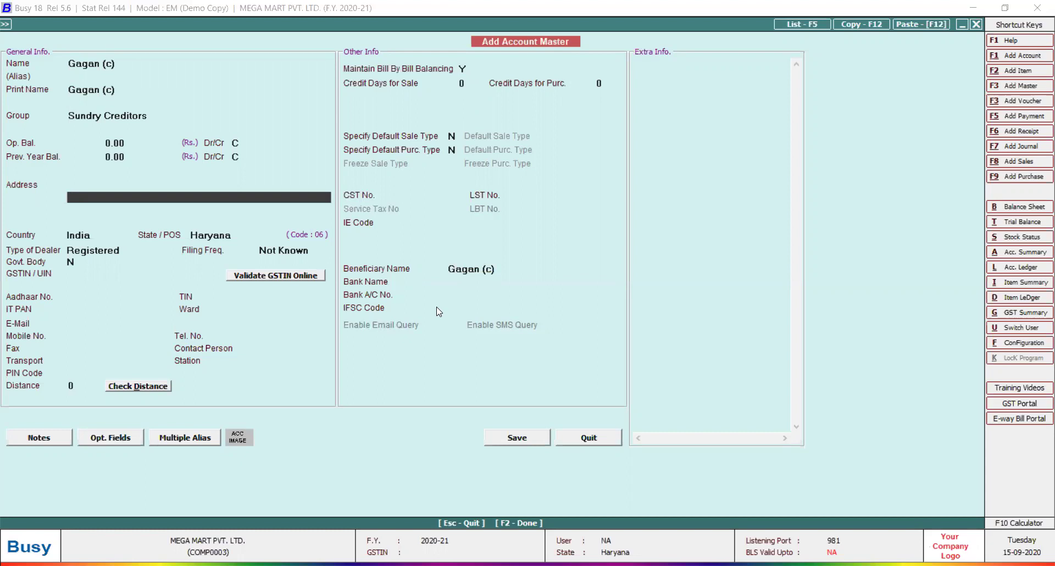
key("F2")
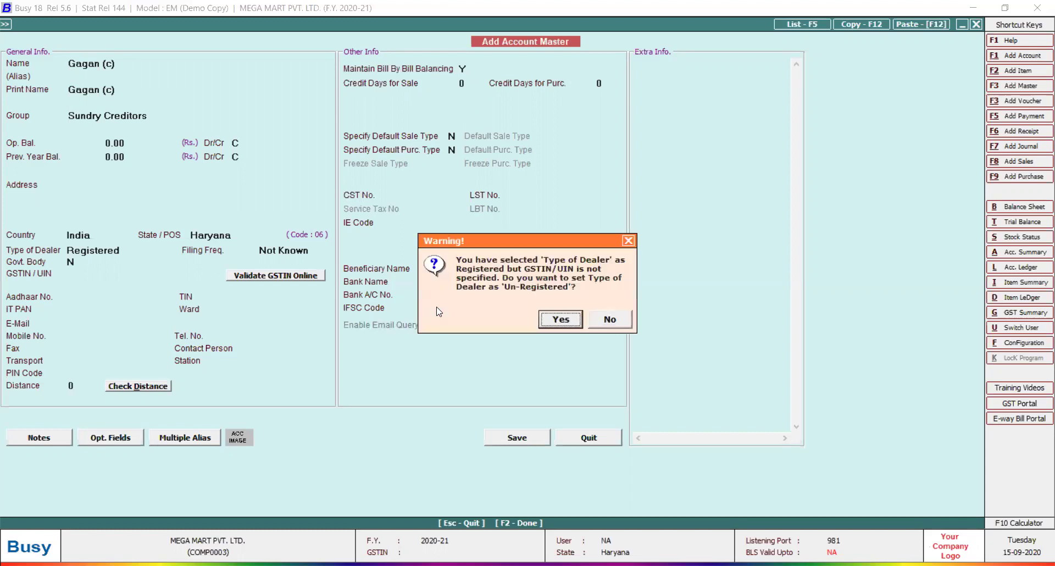
key("Return")
key("Right")
key("Left")
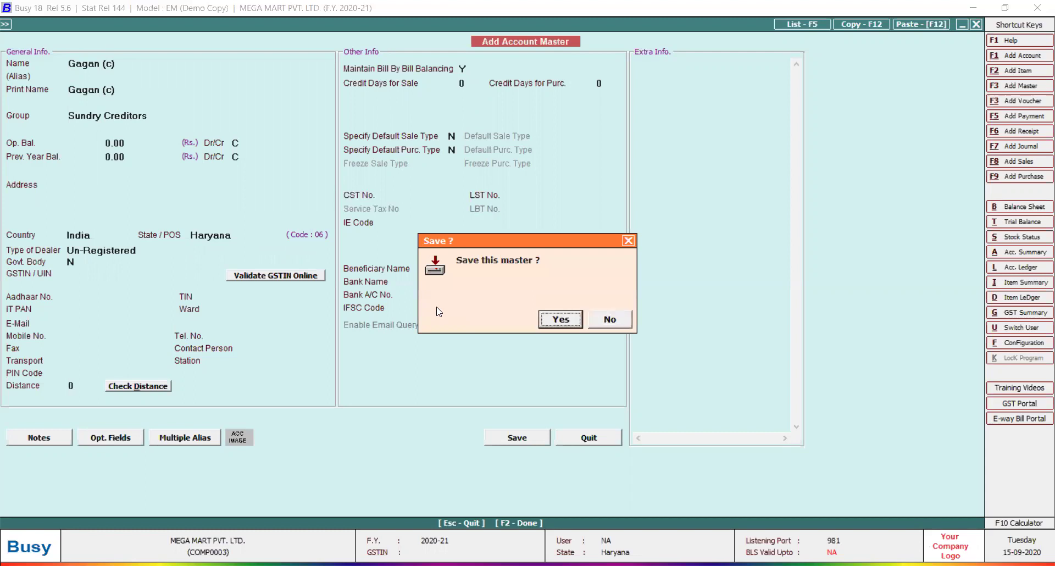
key("Return")
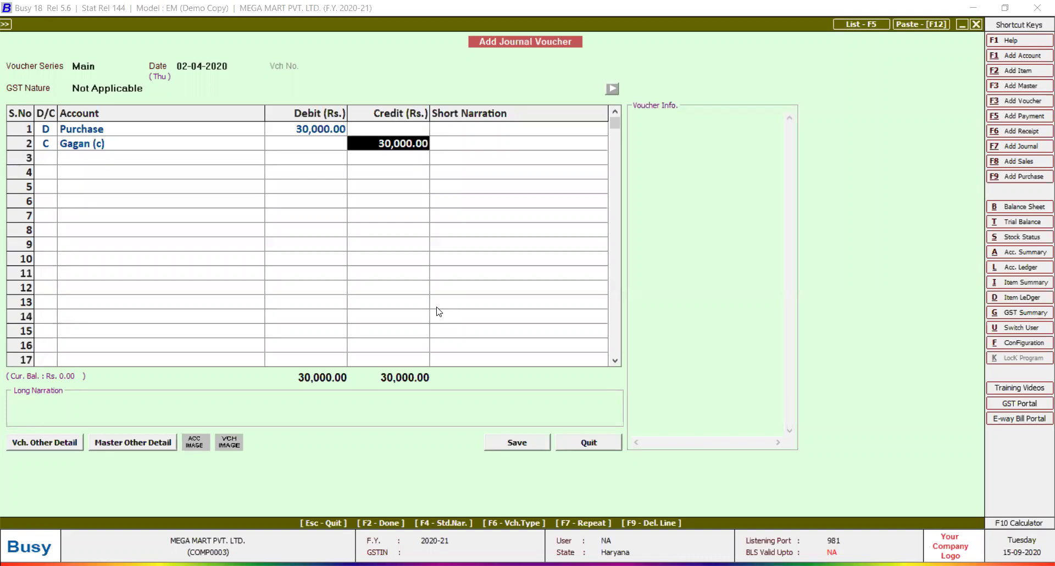
Accept the 30,000 credit on the second line and allocate it to the new bill reference G/pur/01.
key("Return")
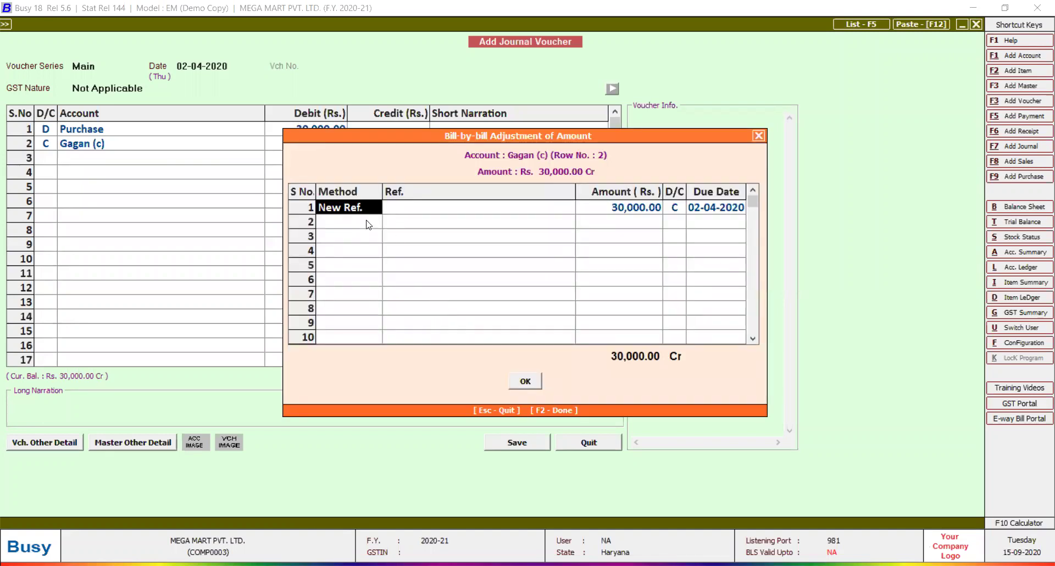
key("Return")
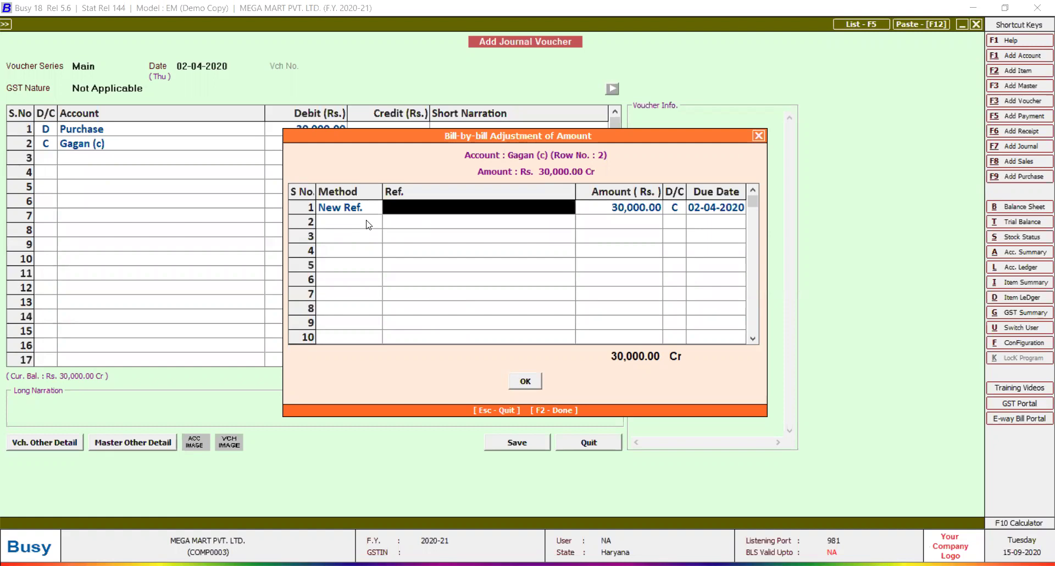
type("g/")
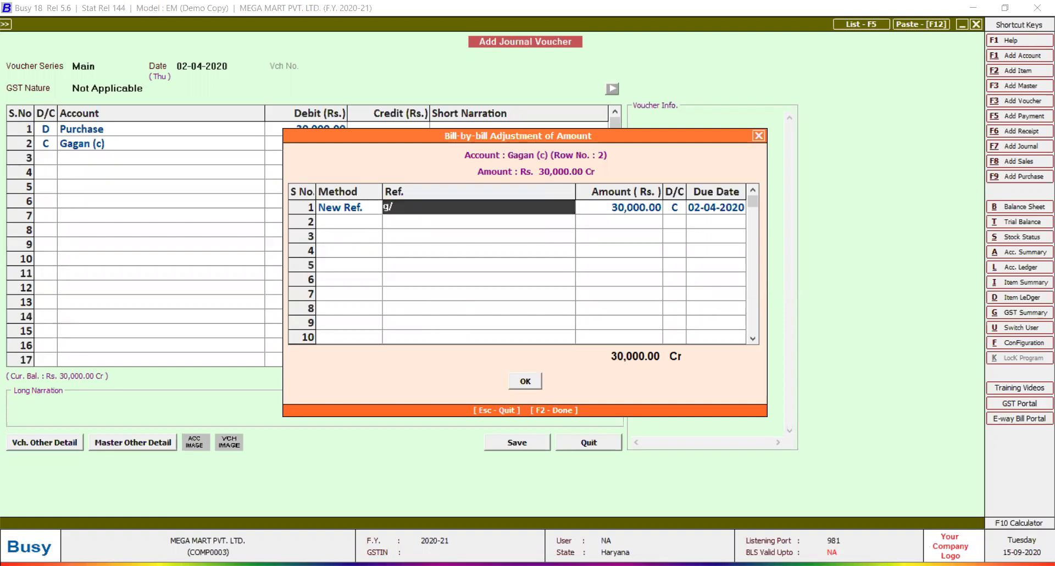
type("pur/01")
key("Return")
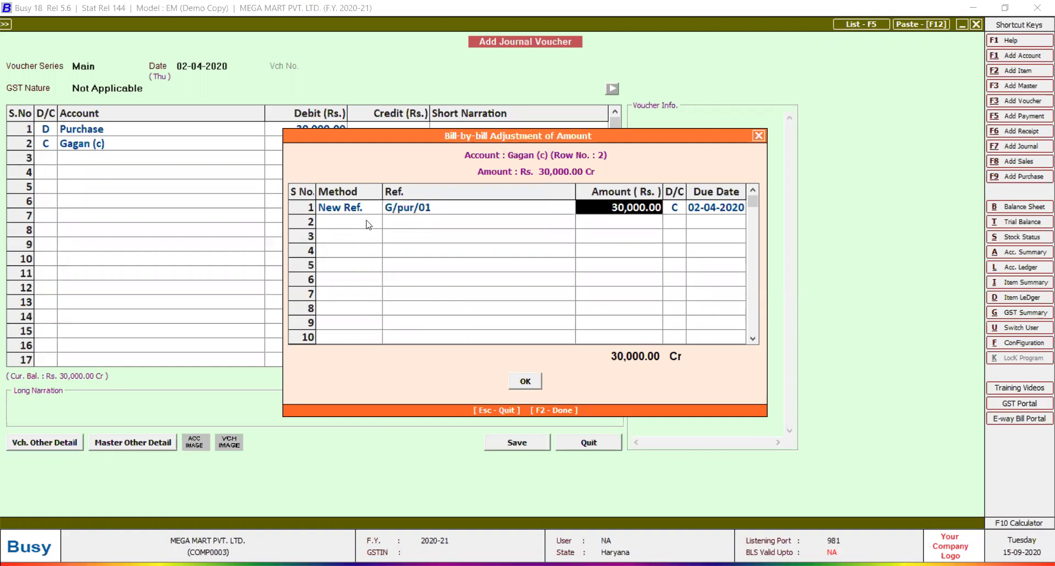
key("Return")
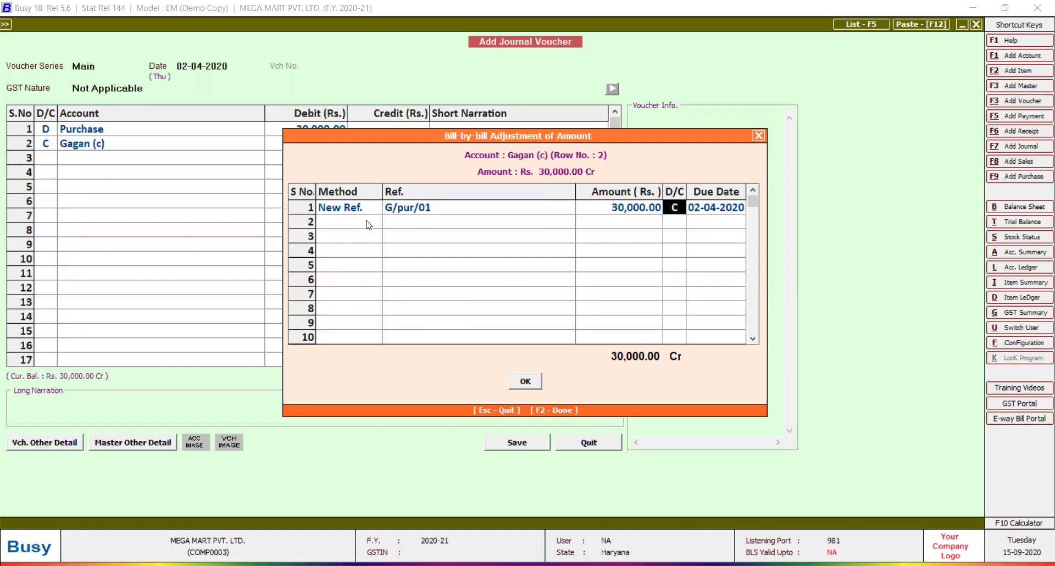
key("Return")
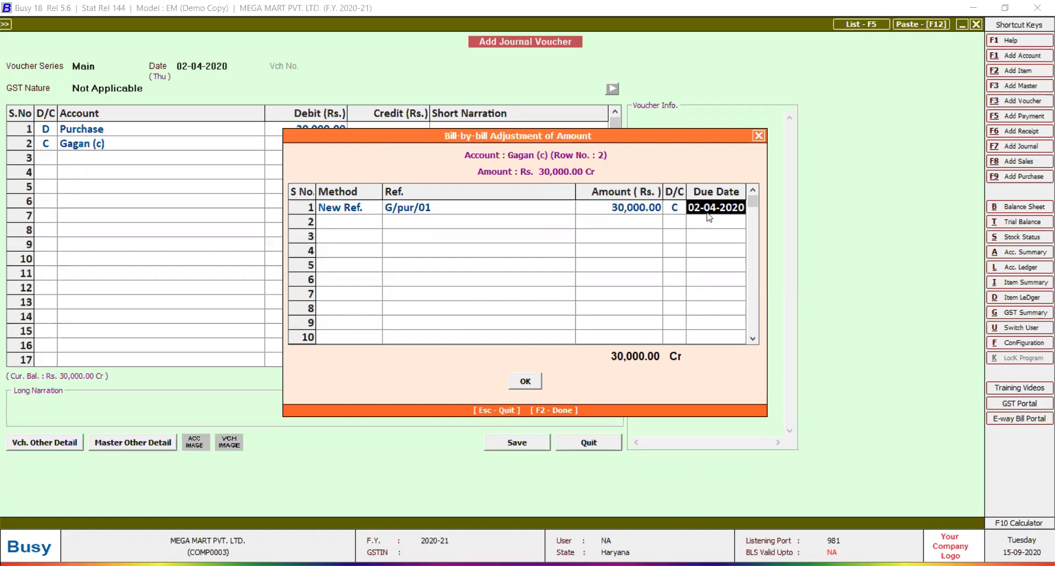
Set the bill reference's due date to 20-04-2020 and save the purchase voucher without a narration.
type("20/4/2020")
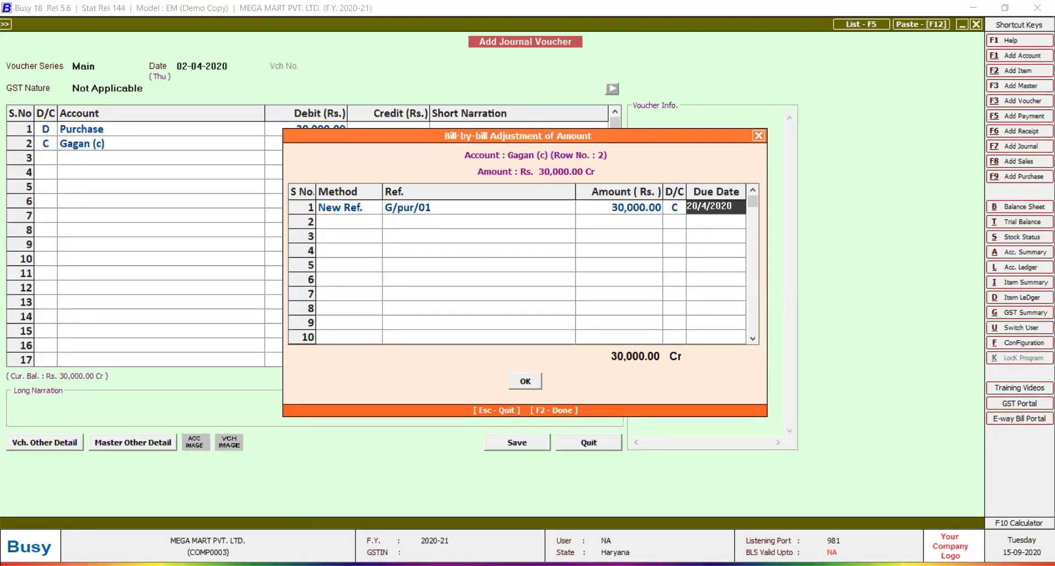
key("Return")
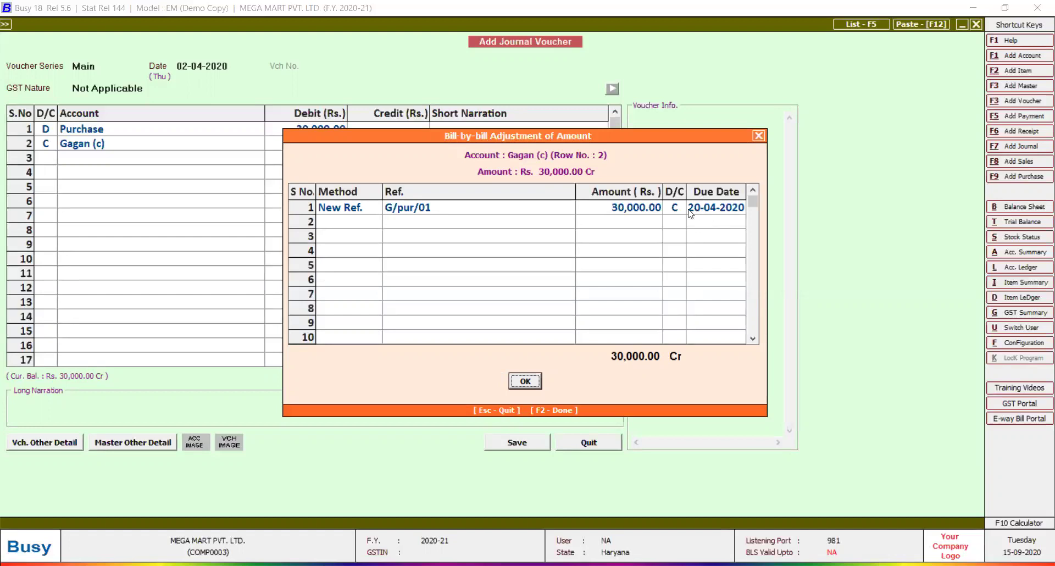
left_click(525, 382)
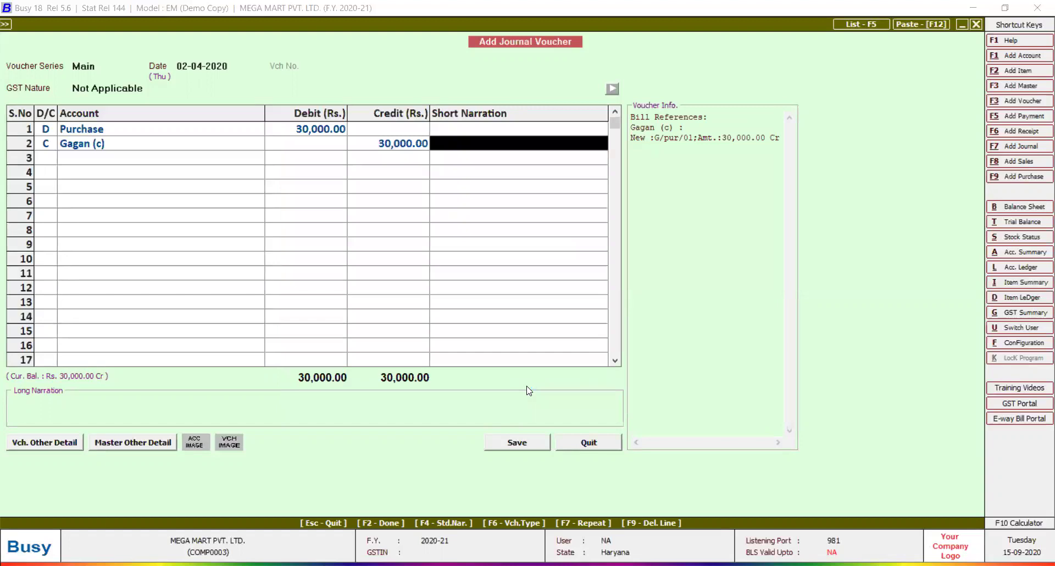
key("Return")
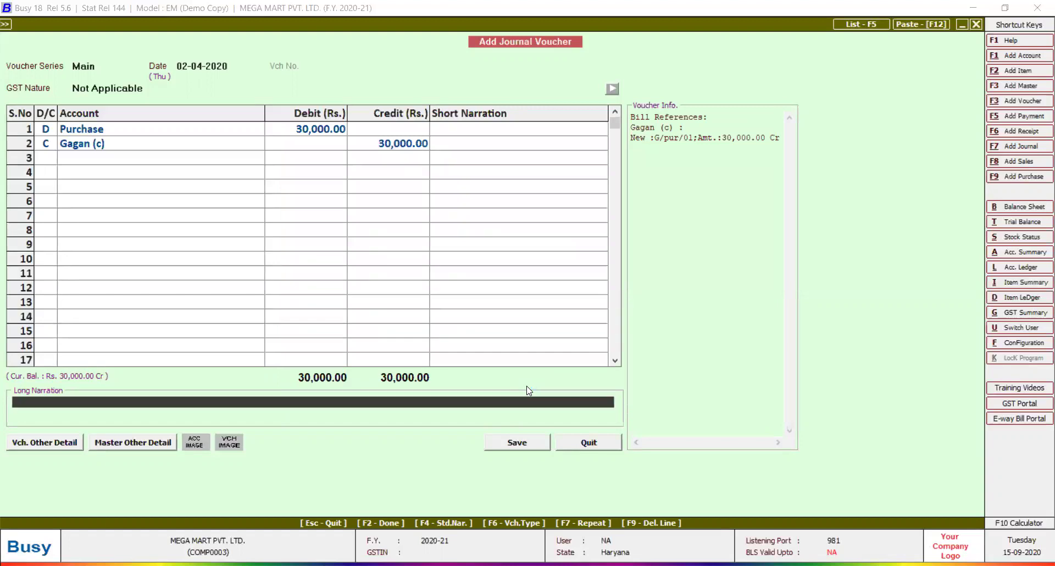
key("F2")
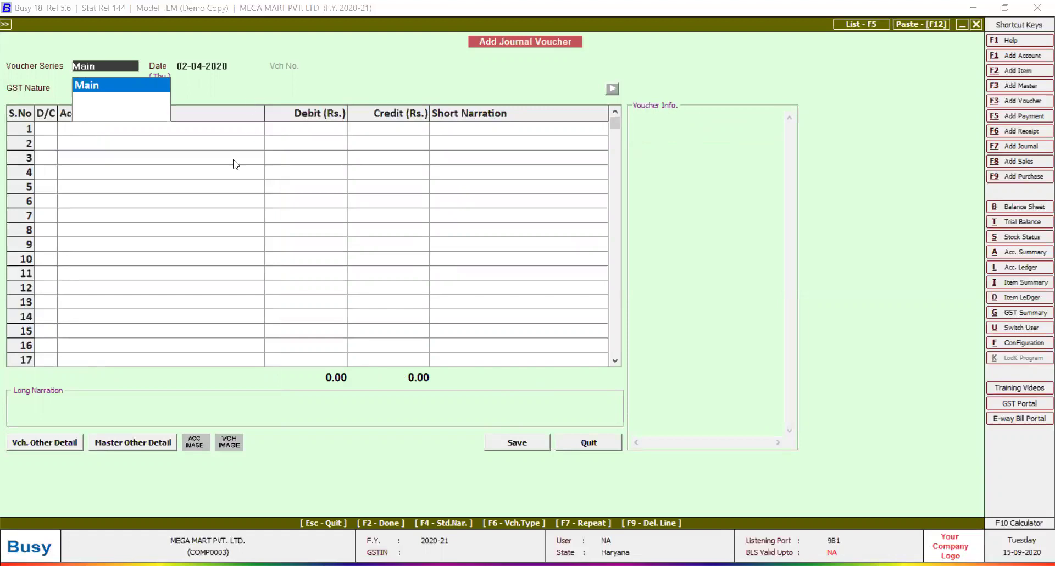
Create a new account master for the first debit line of a new journal voucher, entering the debtor's name and no alias.
left_click(224, 172)
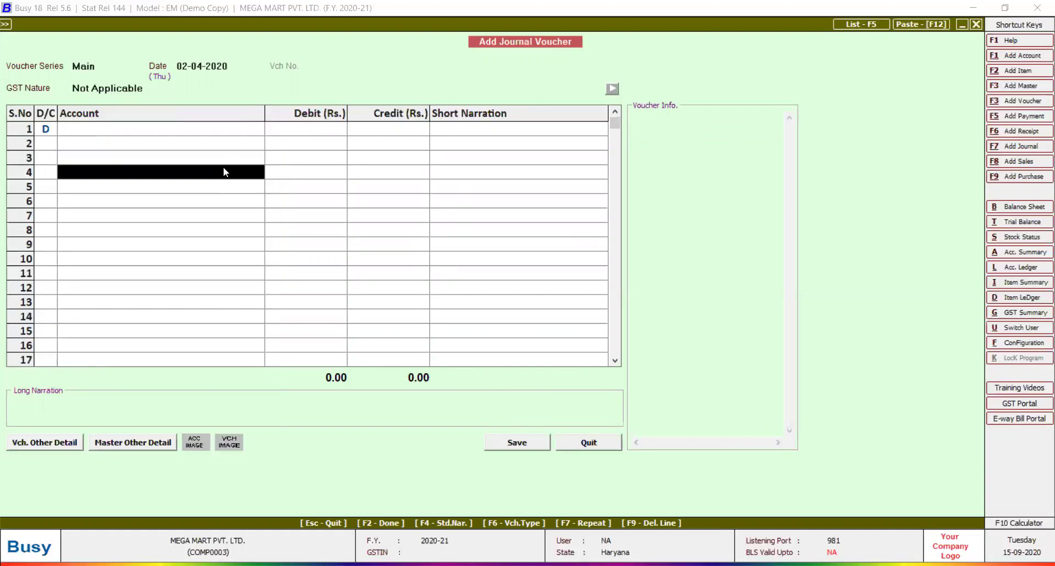
key("Up")
key("Up")
key("Up")
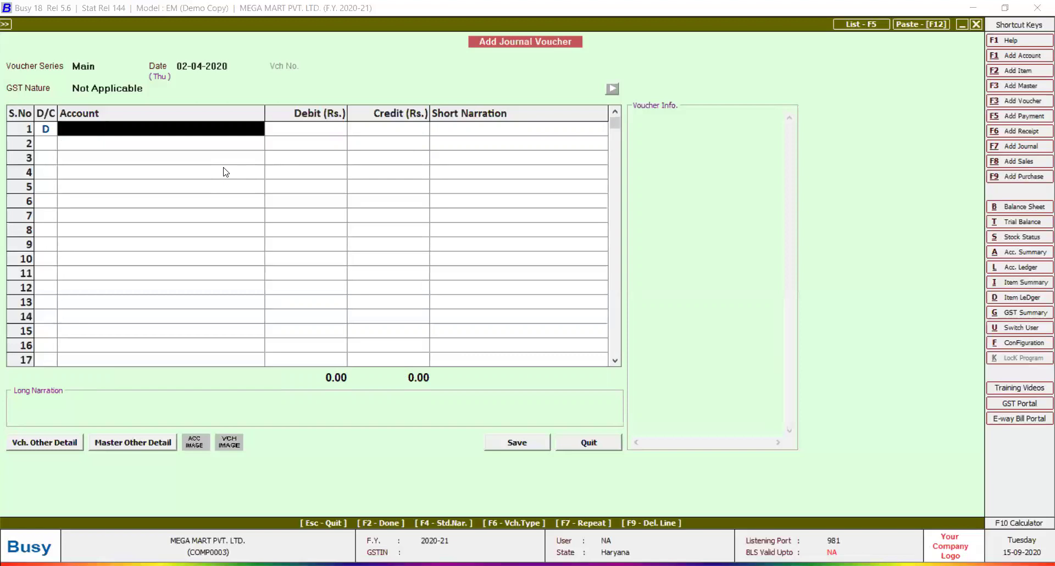
key("alt+F1")
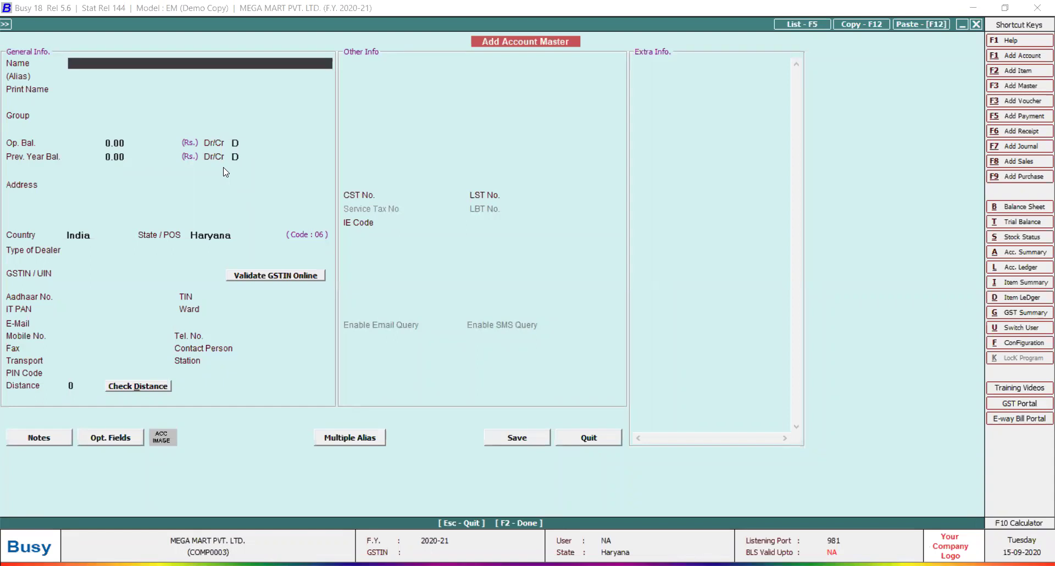
type("mohini")
type(" )d)")
key("BackSpace")
key("BackSpace")
key("BackSpace")
type("(d)")
key("Return")
key("Return")
key("Return")
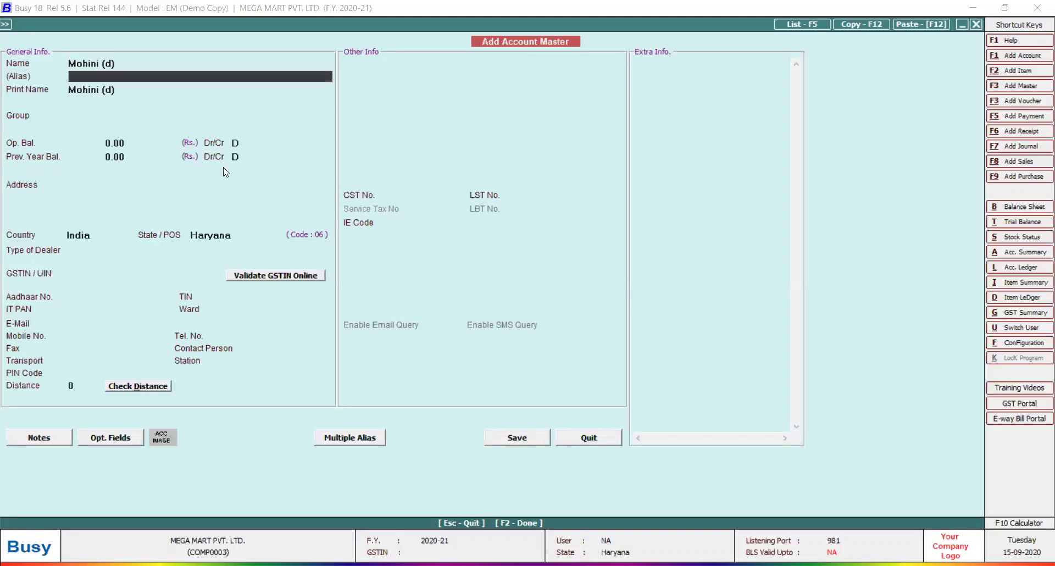
Assign the new account to the group Sundry Debtors and save the master with the dealer type Un-Registered.
type("sun")
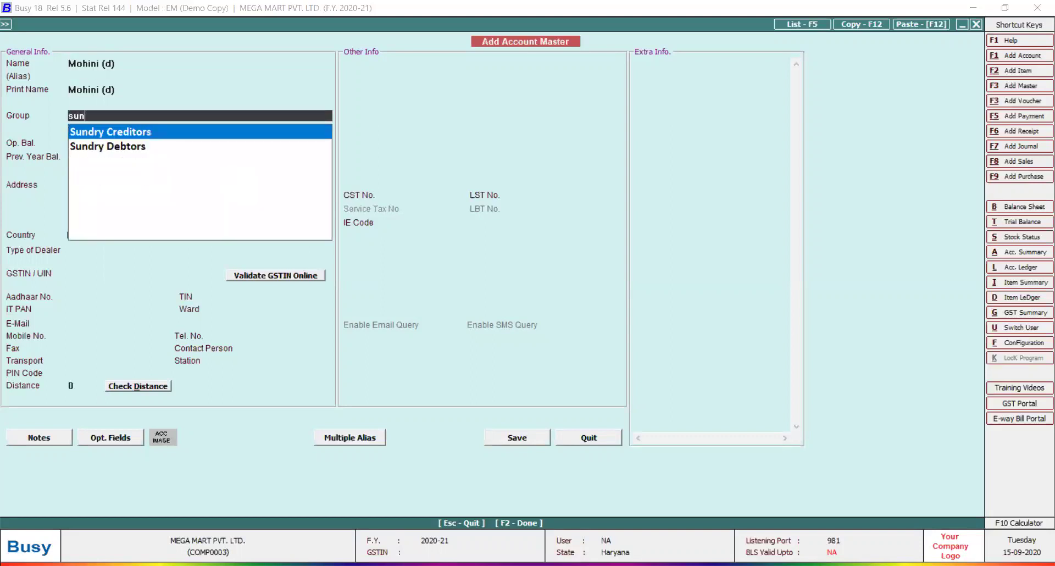
key("Down")
key("Return")
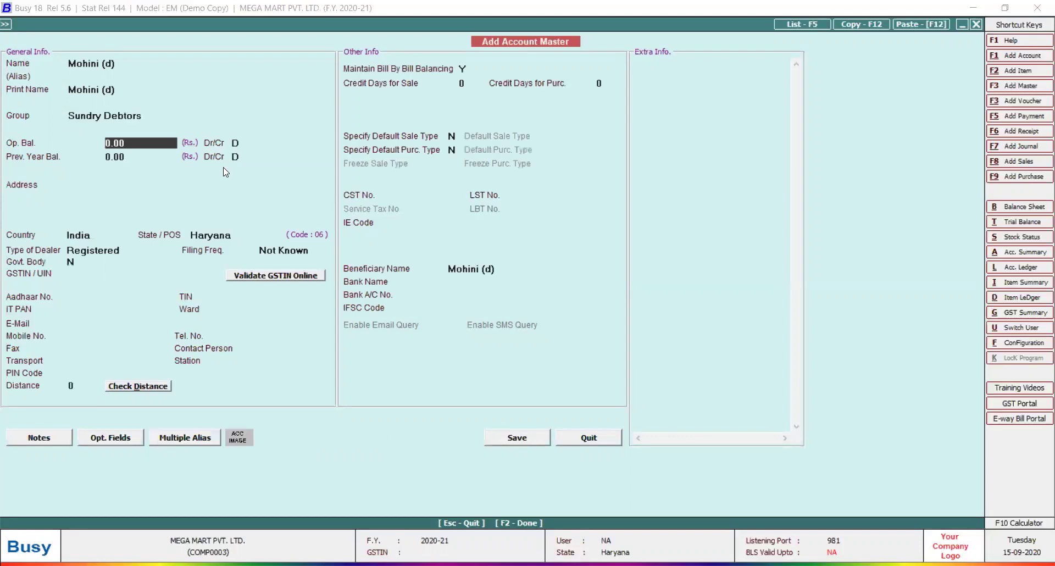
key("Return")
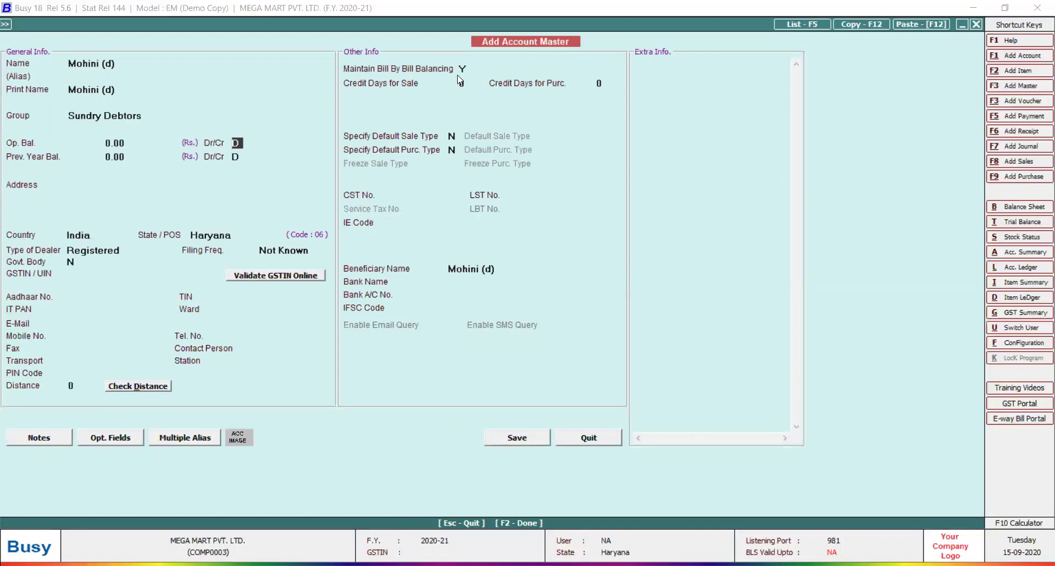
key("F2")
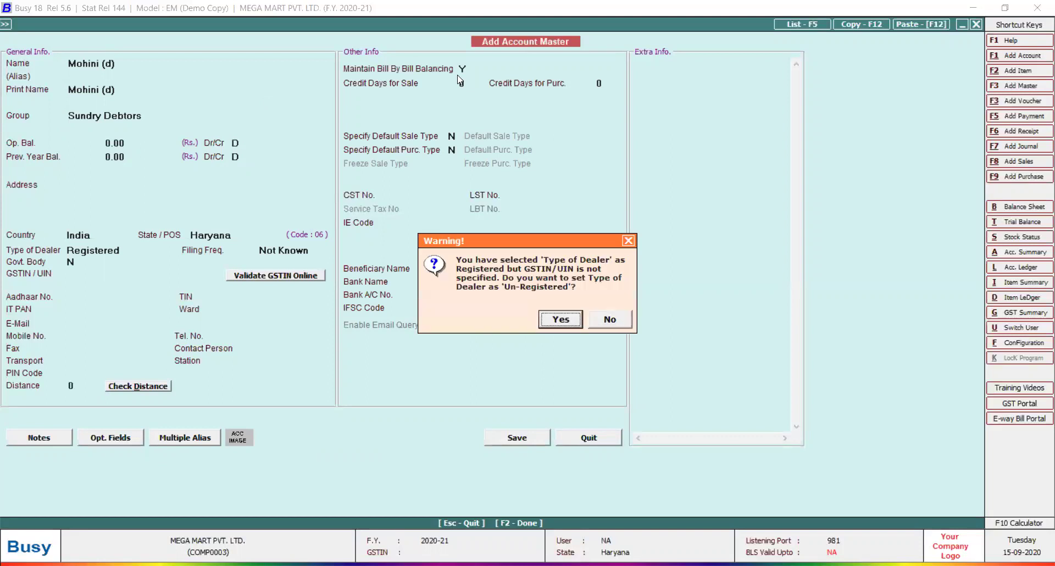
key("Return")
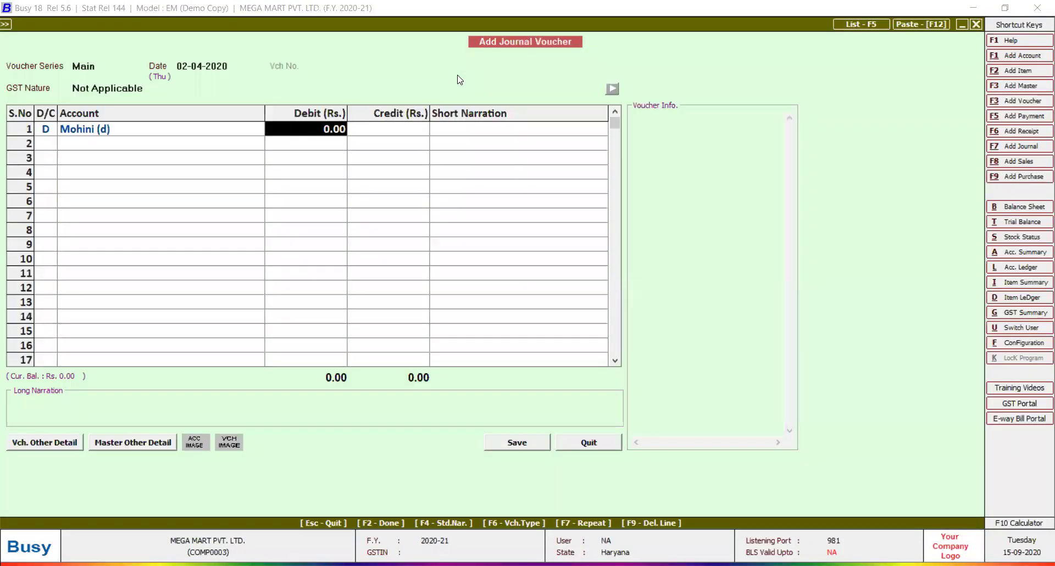
Debit the new debtor with 50,000 on the first line and allocate it to the new bill reference M/d/01.
type("50000")
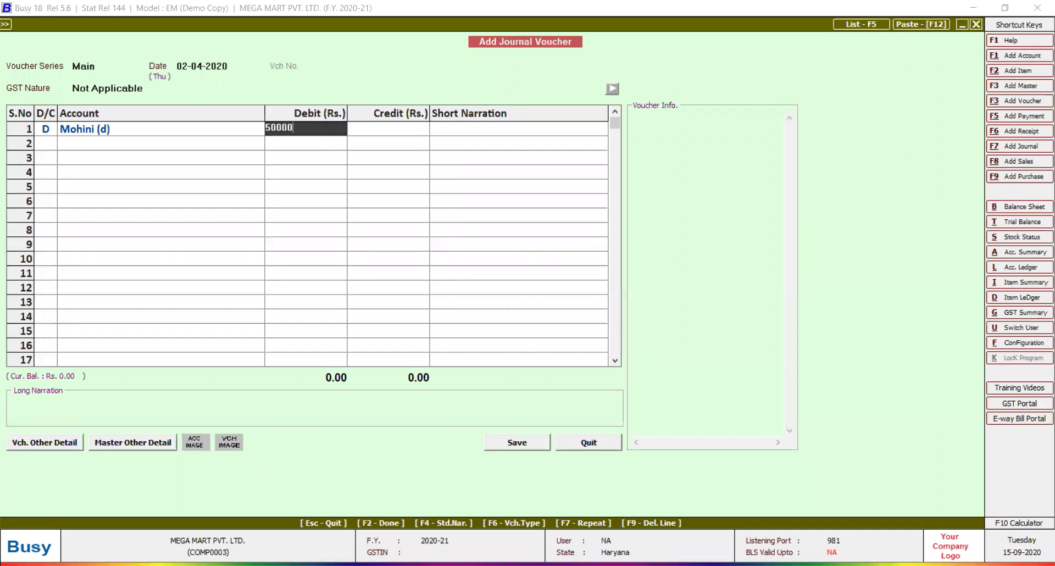
key("Return")
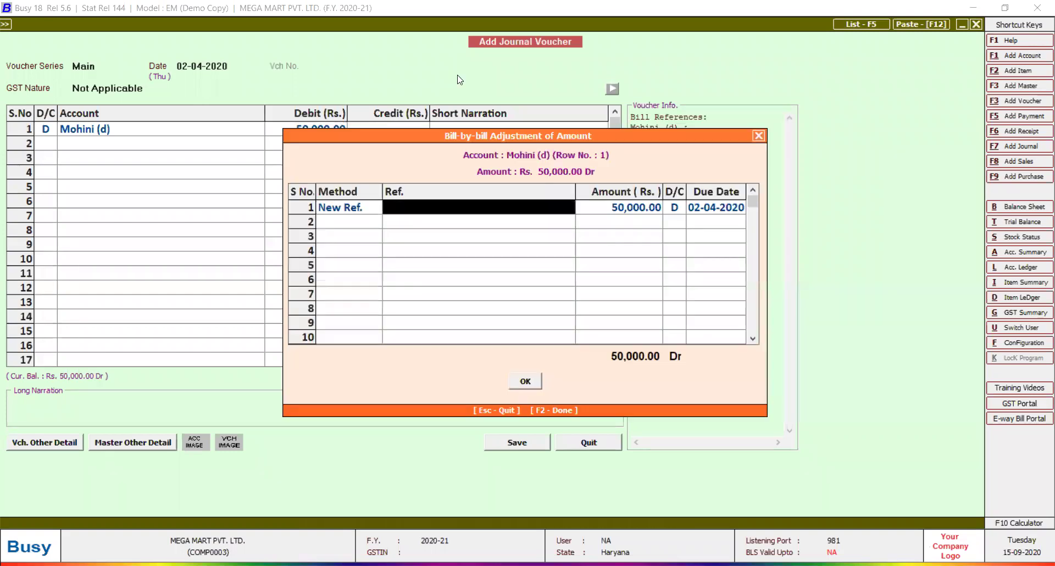
type("m/d")
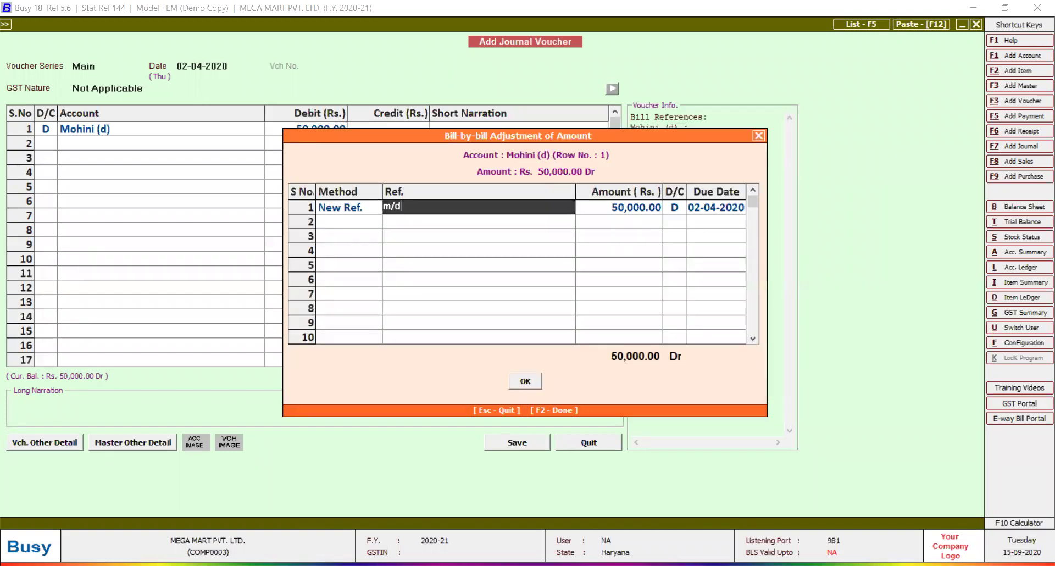
type("/01")
key("Return")
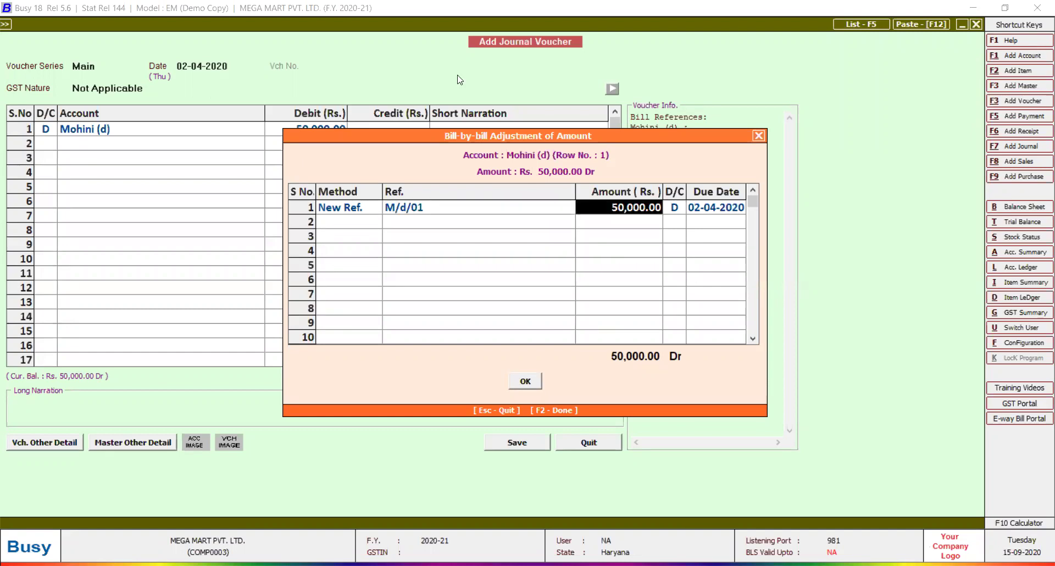
key("Return")
key("Return")
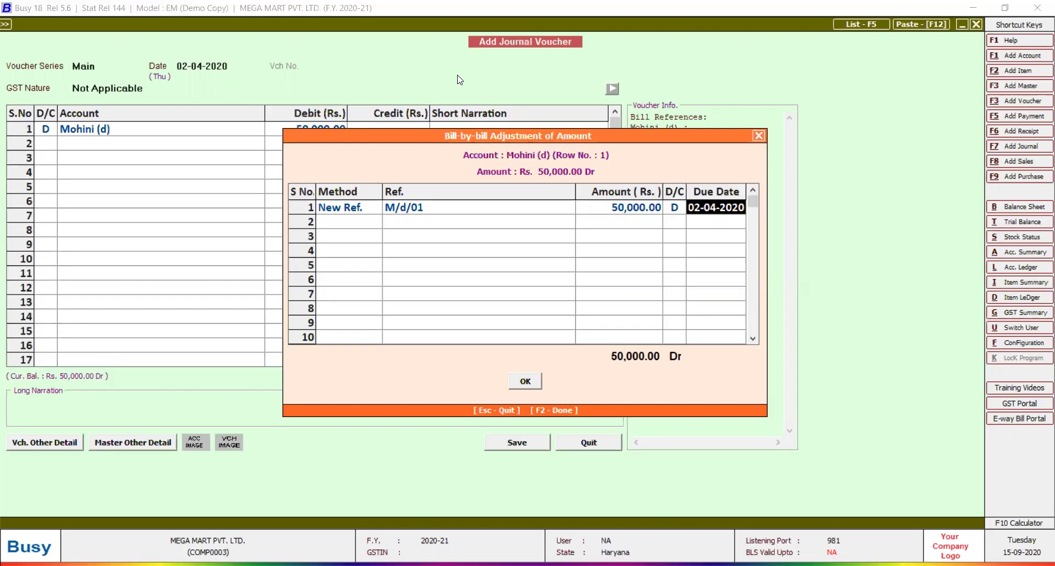
Set the debtor bill's due date to 24-04-2020 and finish the bill-by-bill adjustment.
type("2")
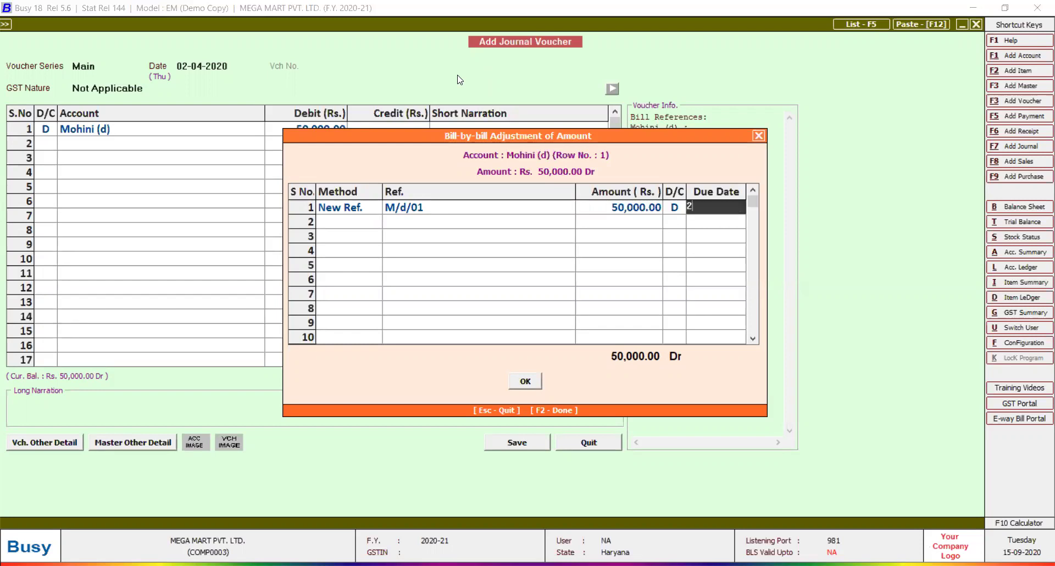
type("4/04/2020")
key("Return")
key("Return")
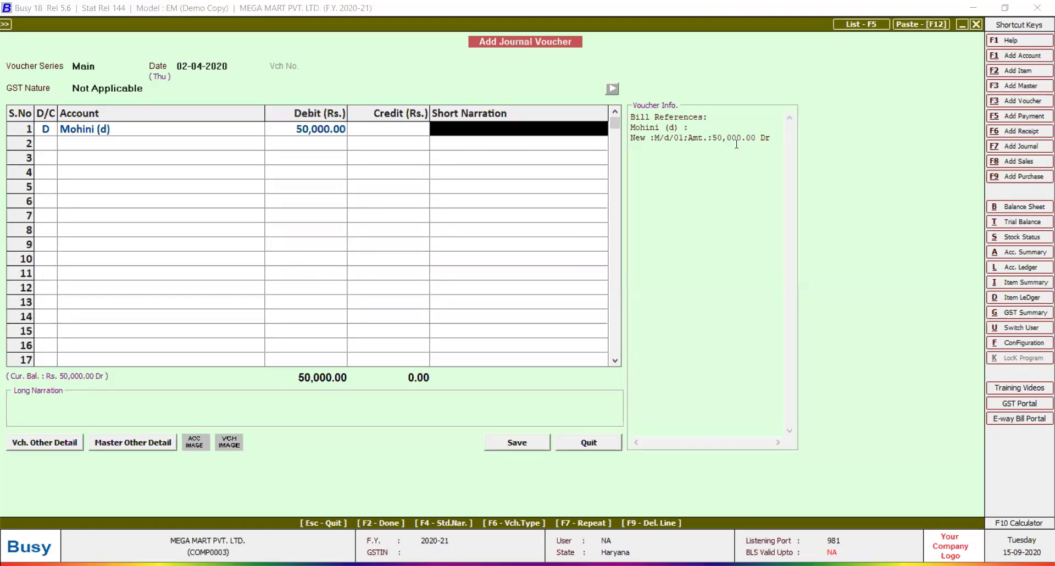
Credit the Sales account with 50,000 on the second line and save the voucher without a narration.
key("Return")
key("Return")
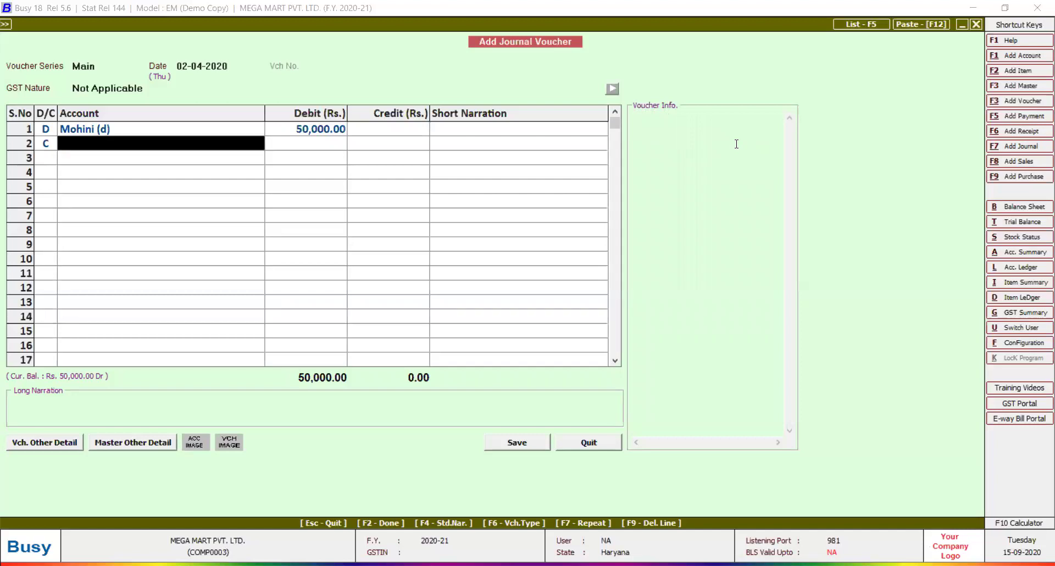
type("sa")
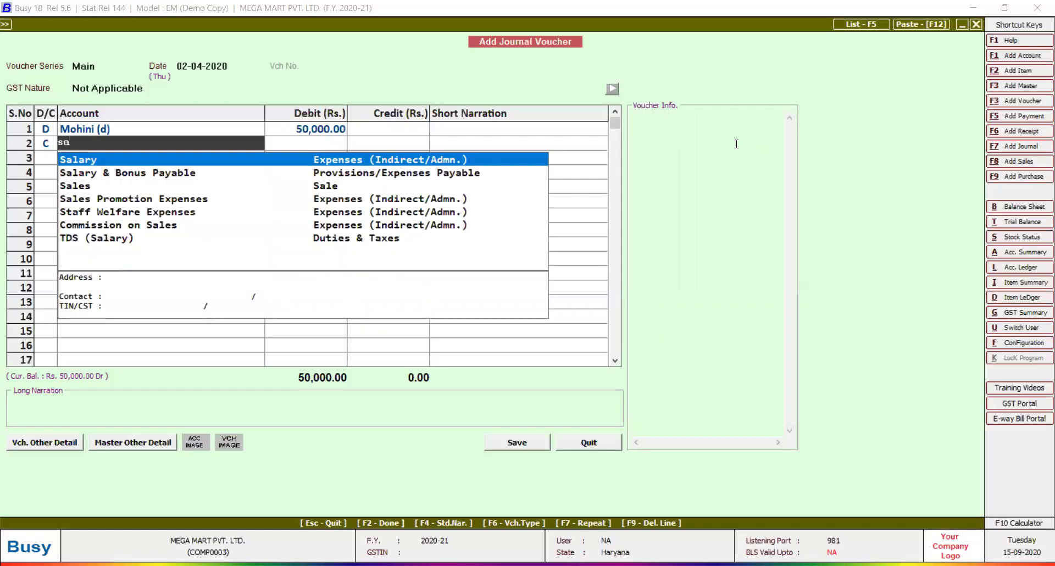
key("Down")
key("Down")
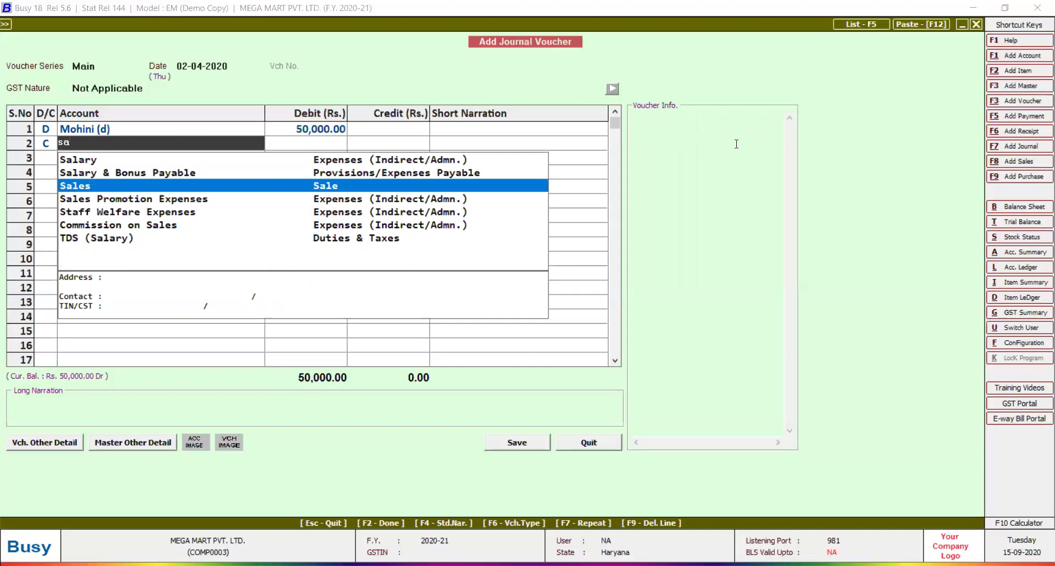
key("Return")
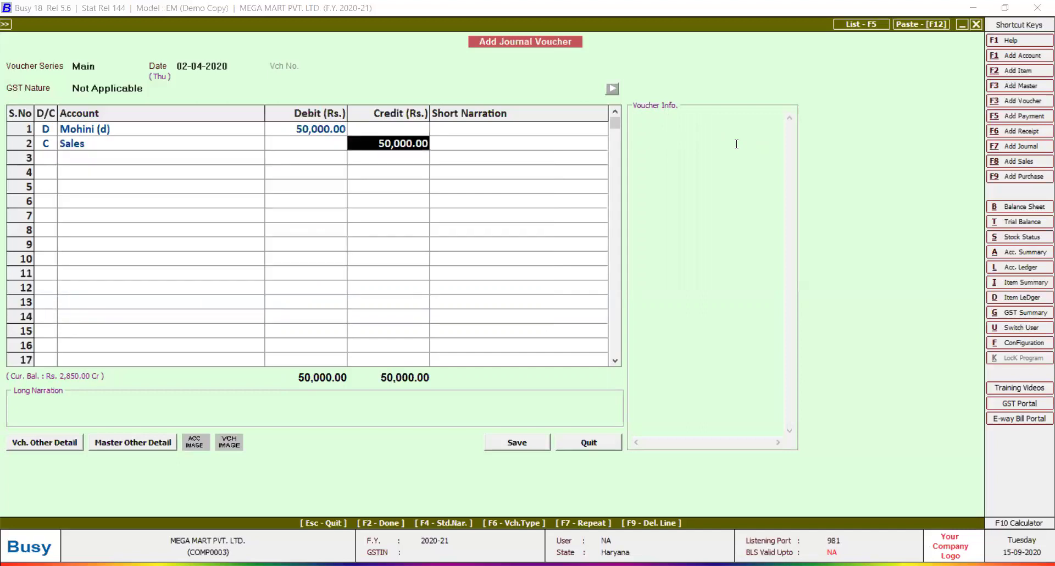
key("Return")
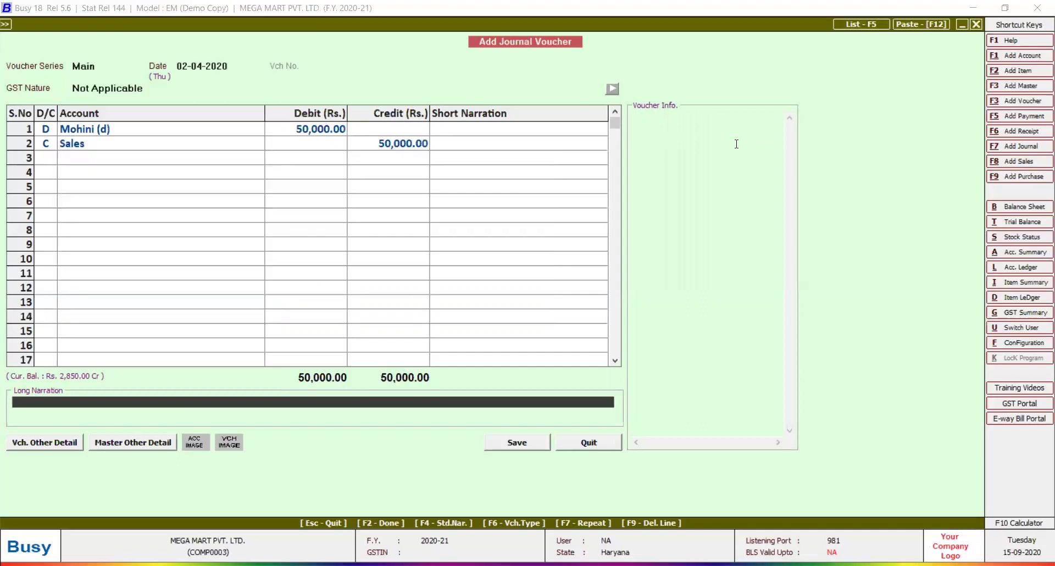
key("Return")
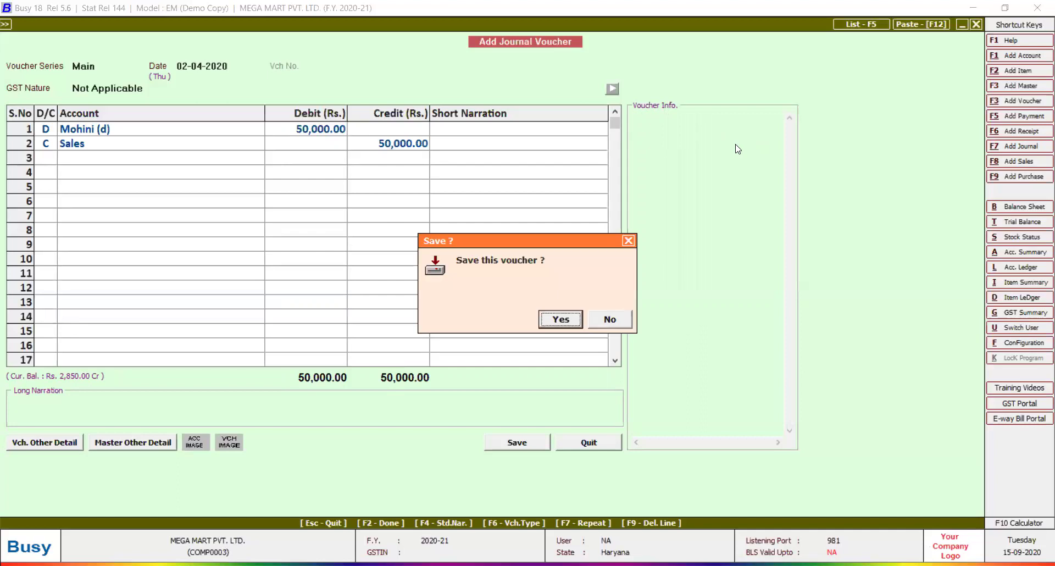
key("Return")
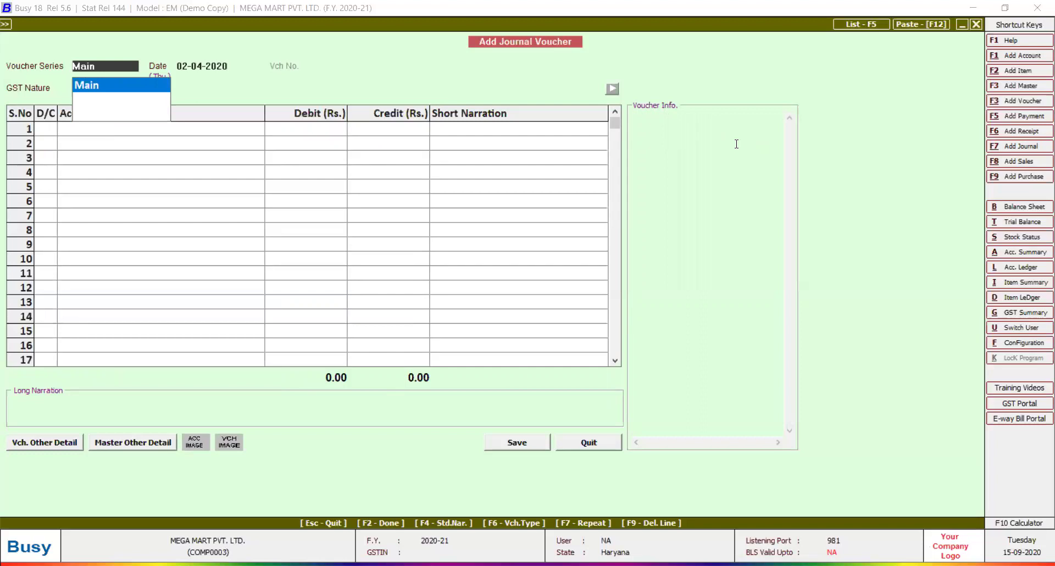
key("F6")
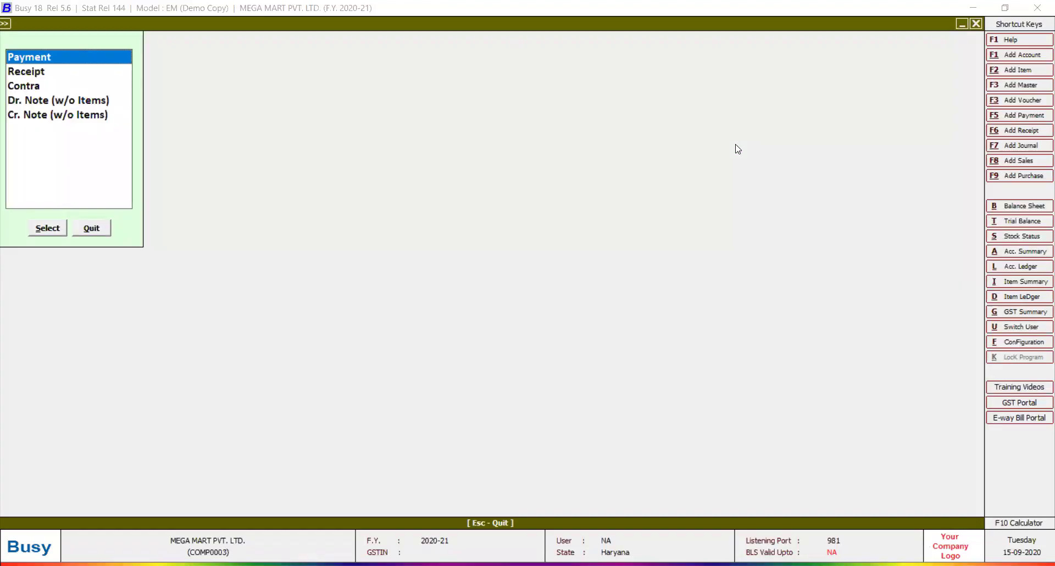
key("Escape")
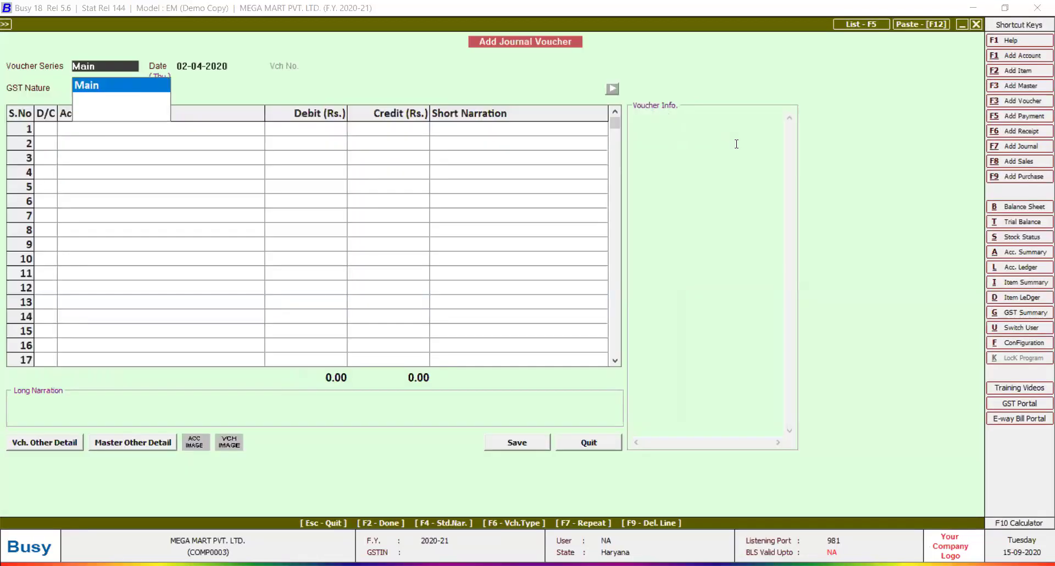
key("Return")
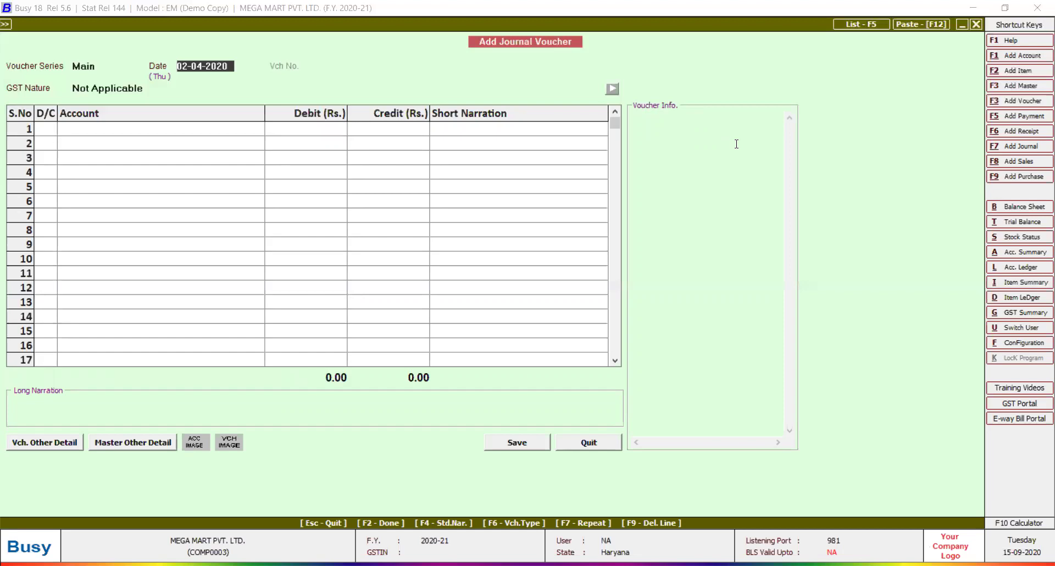
List the journal vouchers of series Main from 02-04-2020 to 31-03-2021, keeping the other report options.
key("F5")
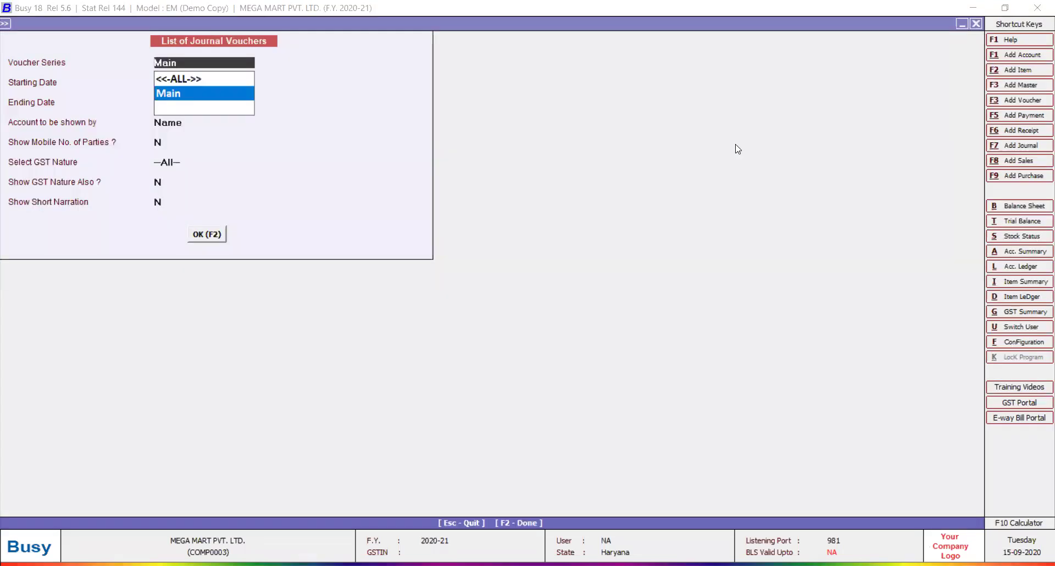
key("Return")
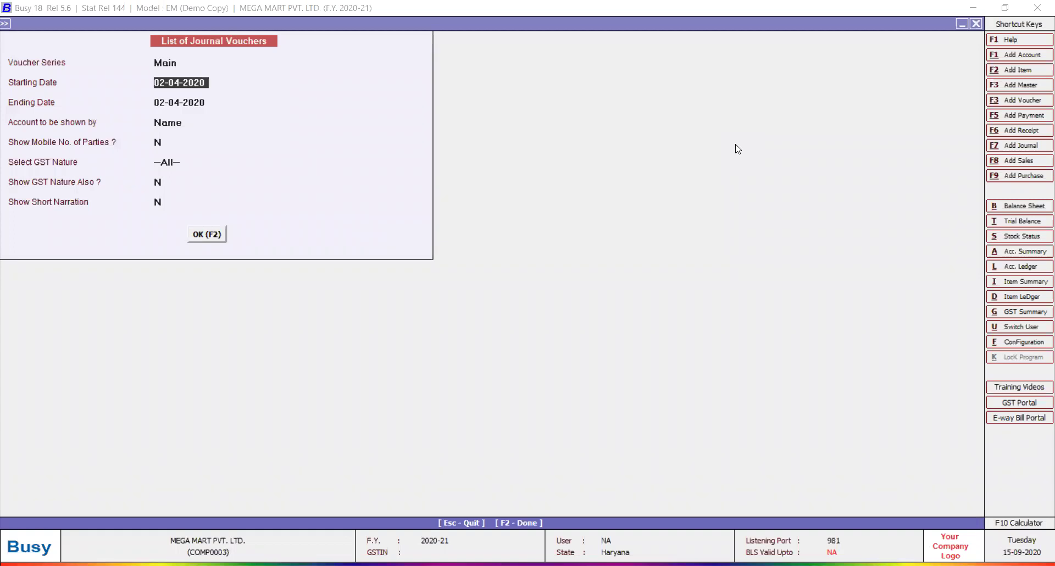
key("Return")
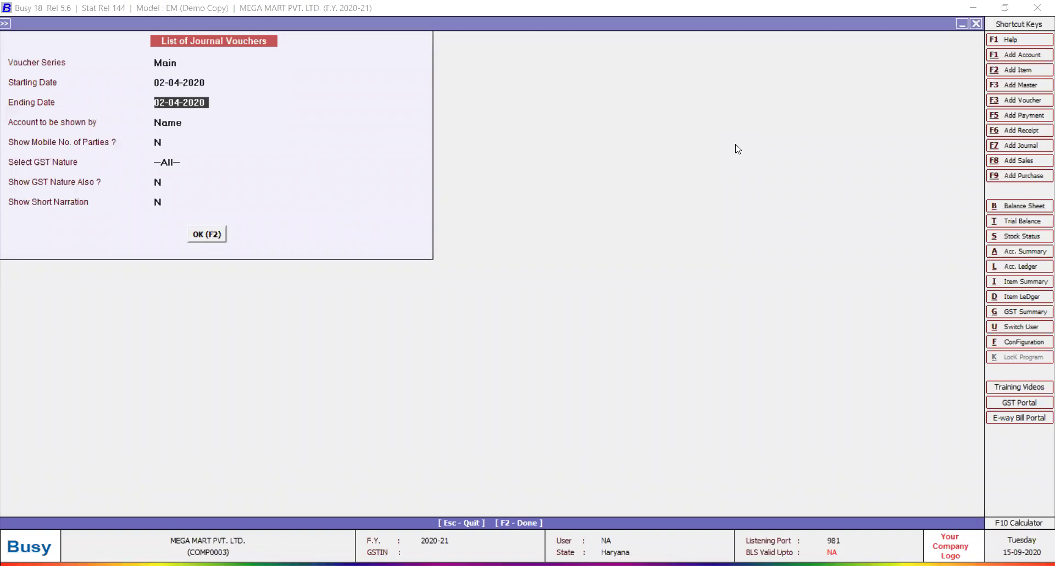
key("Return")
key("Escape")
type("31/3/2021")
key("Return")
key("Return")
key("Return")
key("Return")
key("Return")
key("Return")
key("Return")
key("F2")
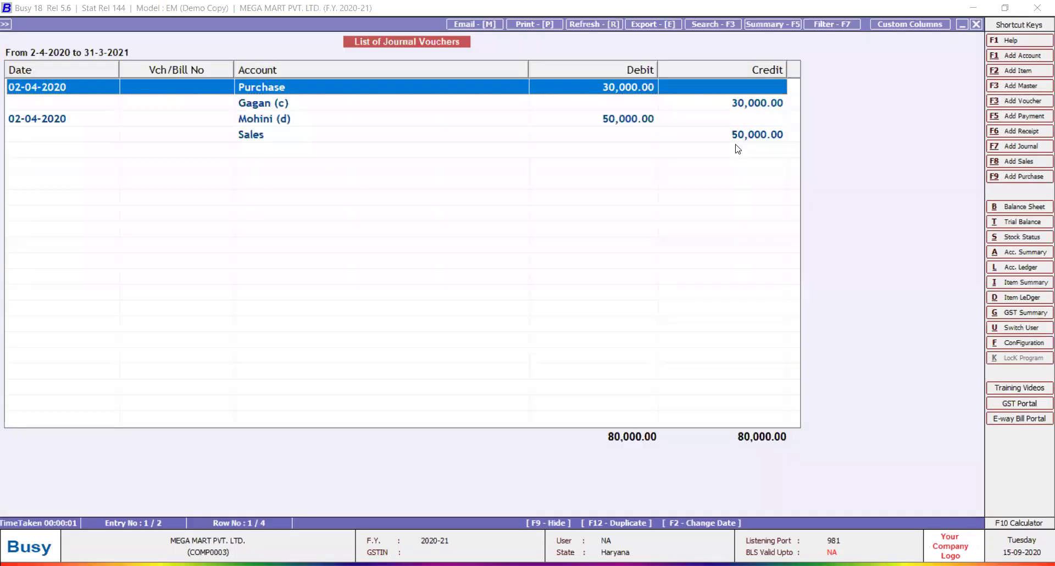
Examine the debit and credit lines of the listed purchase and sales vouchers, and close the list and the blank journal voucher.
key("Down")
key("Down")
key("Down")
key("Up")
key("Up")
key("Up")
key("Down")
key("Down")
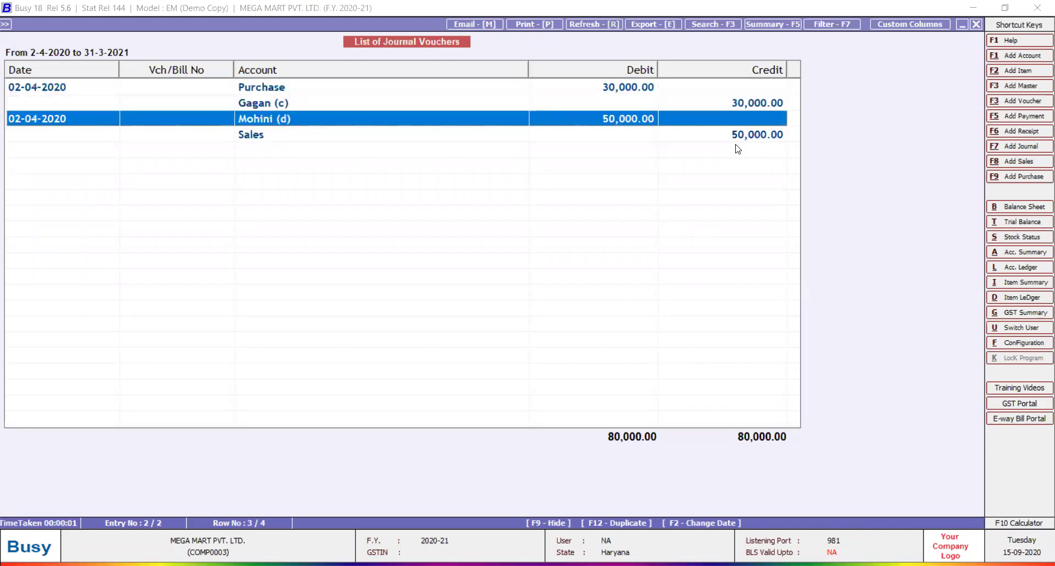
key("Up")
key("Up")
key("Down")
key("Down")
key("Up")
key("Up")
key("Down")
key("Up")
key("Down")
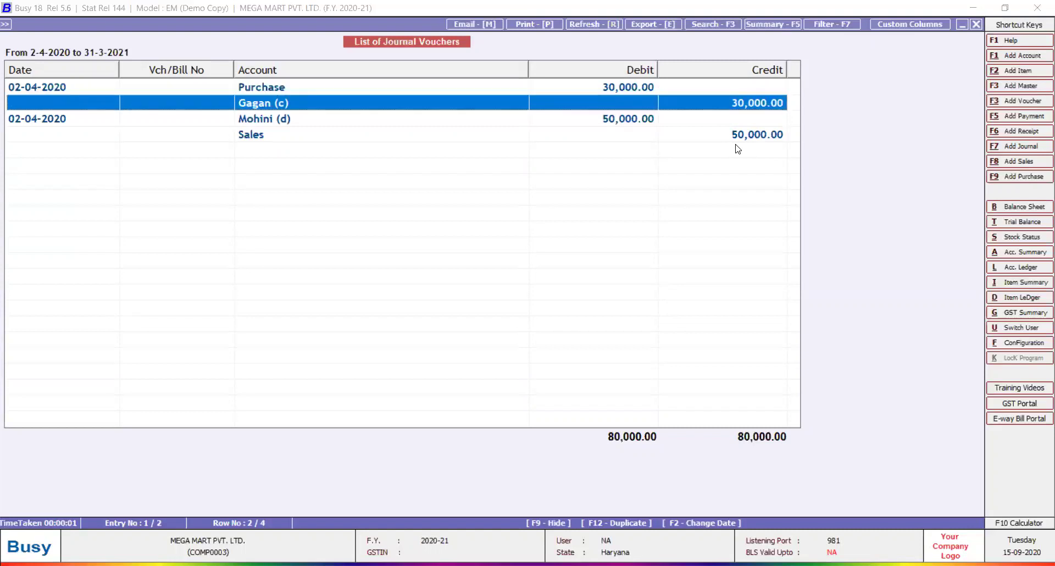
key("Up")
key("Down")
key("Up")
key("Down")
key("Down")
key("Down")
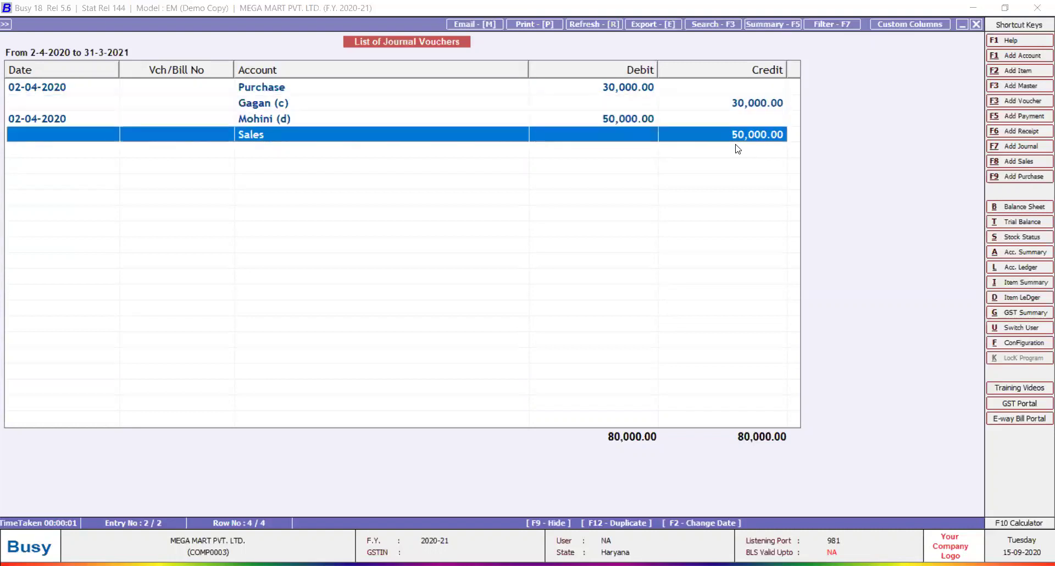
key("Up")
key("Up")
key("Up")
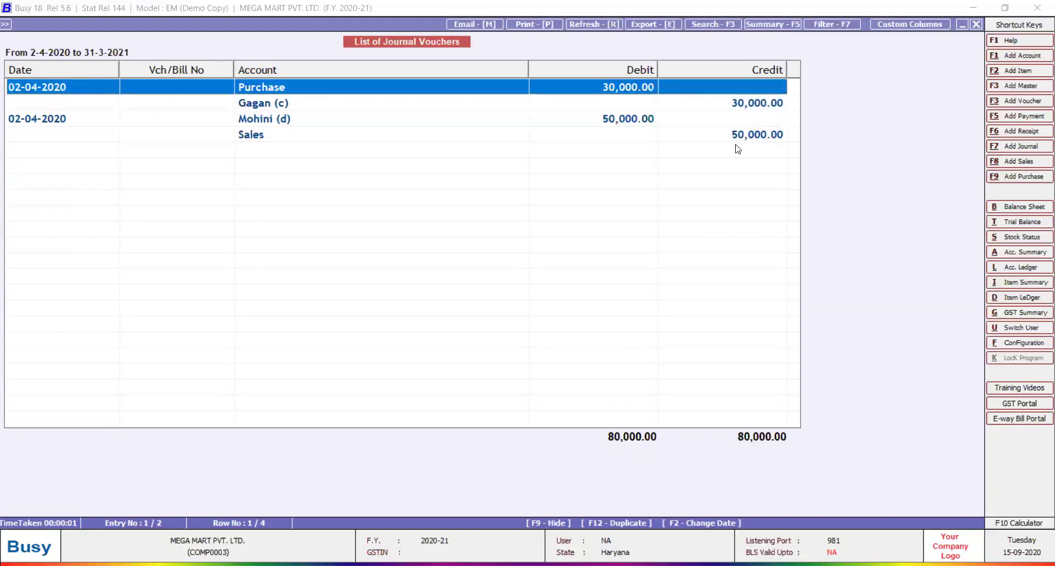
key("Down")
key("Down")
key("Down")
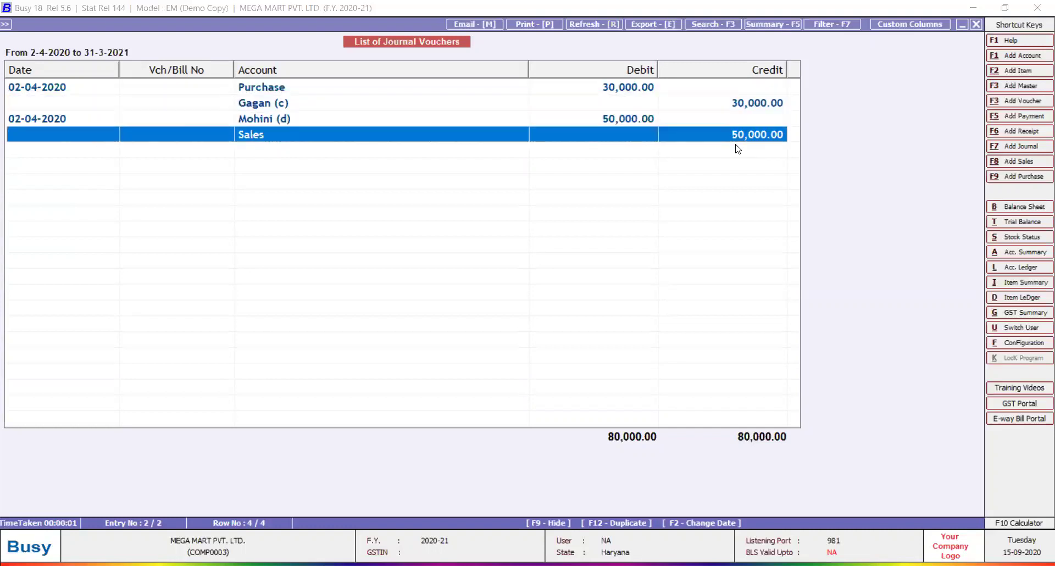
key("Return")
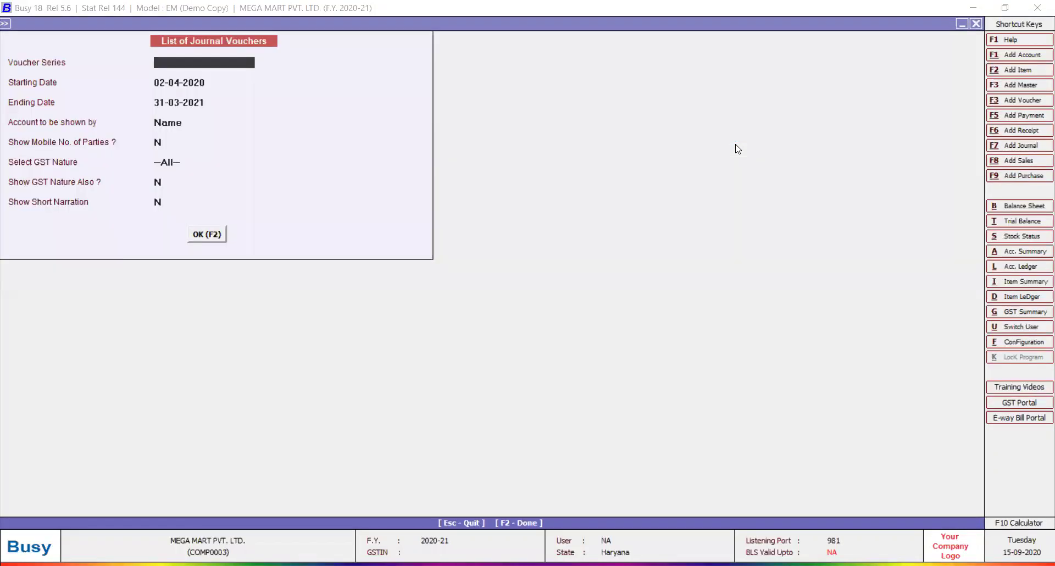
key("Escape")
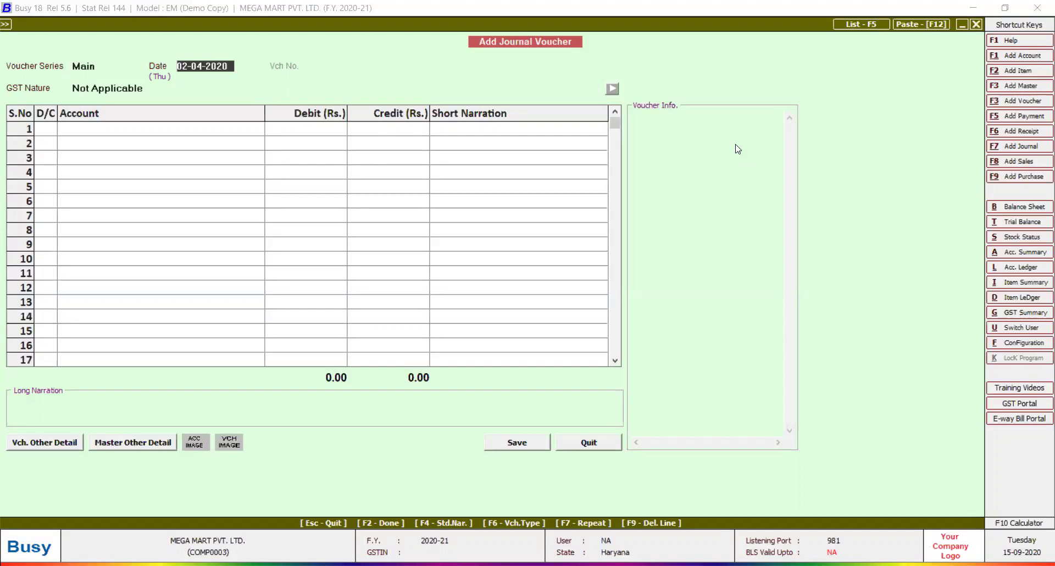
key("Escape")
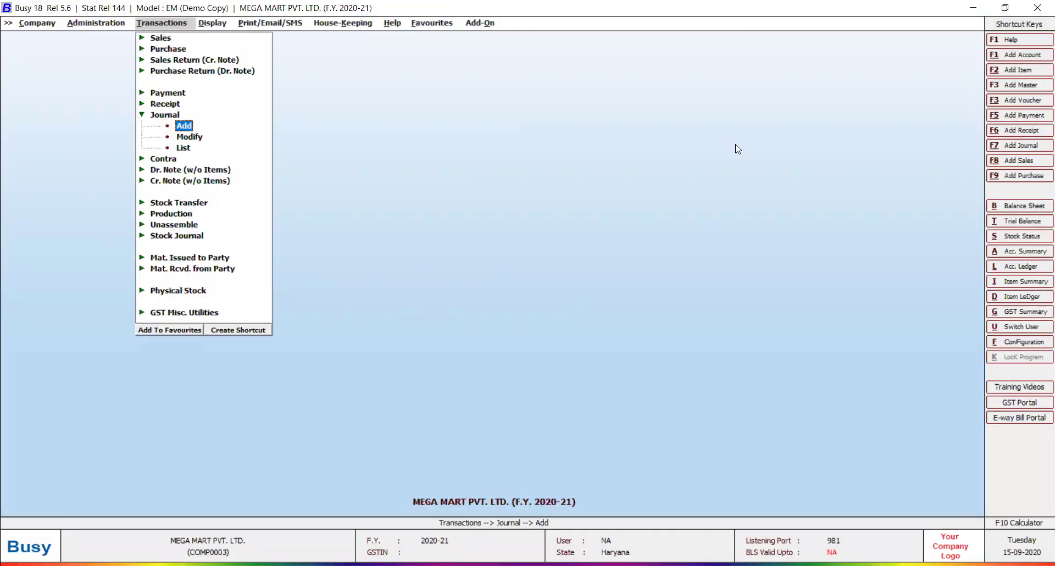
key("Escape")
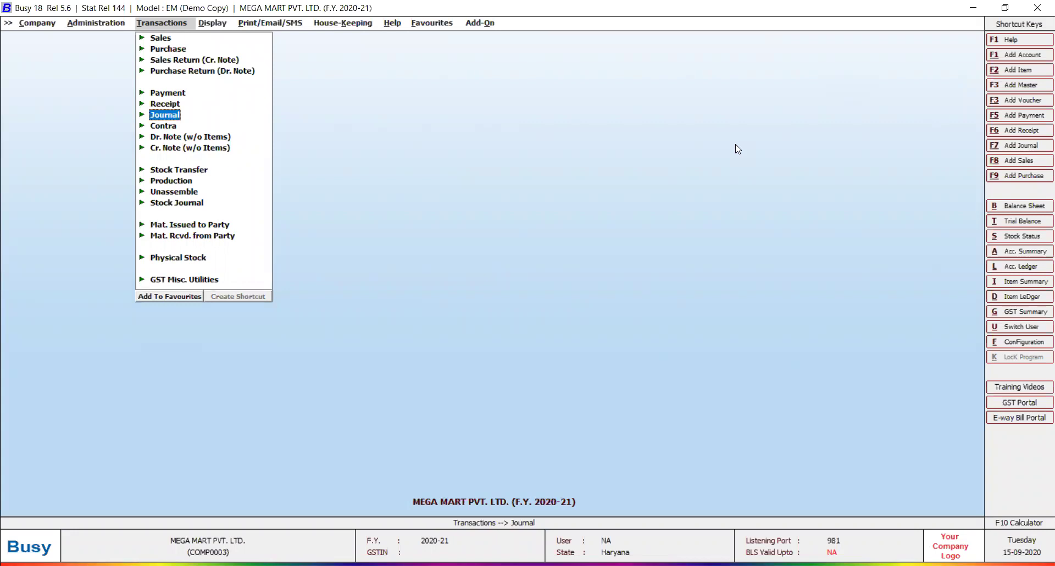
key("Escape")
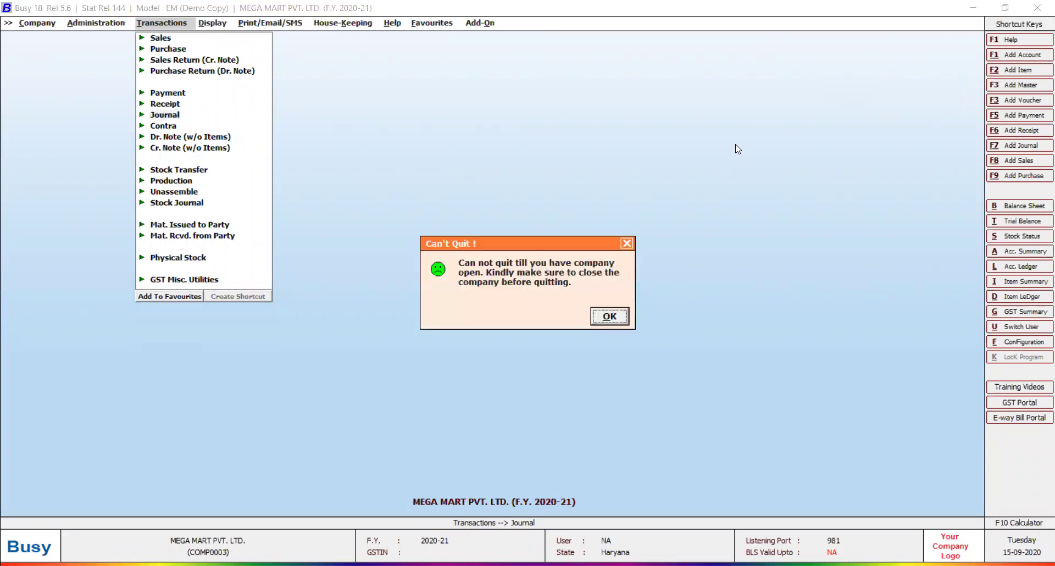
key("Return")
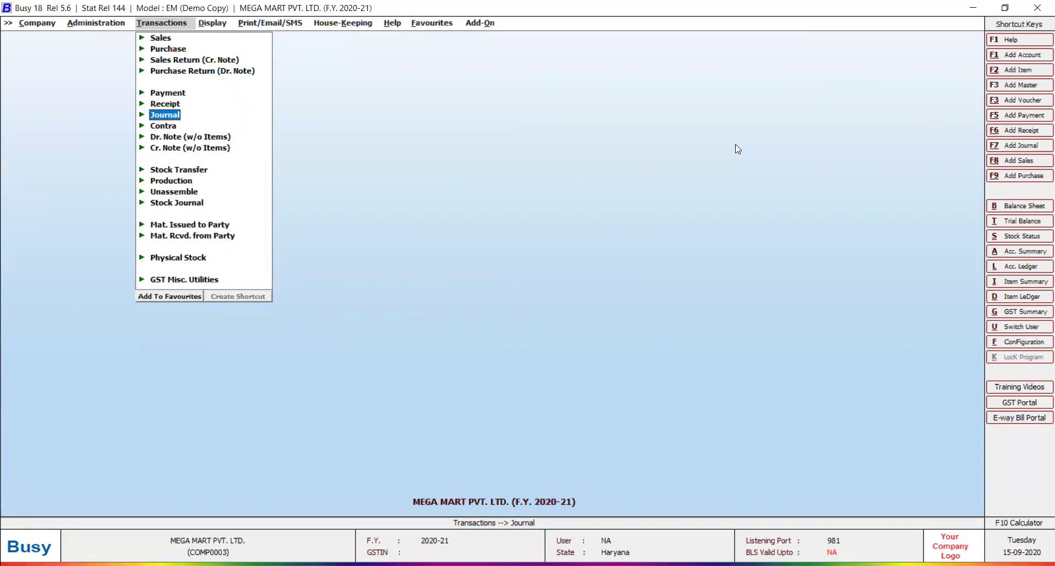
key("Return")
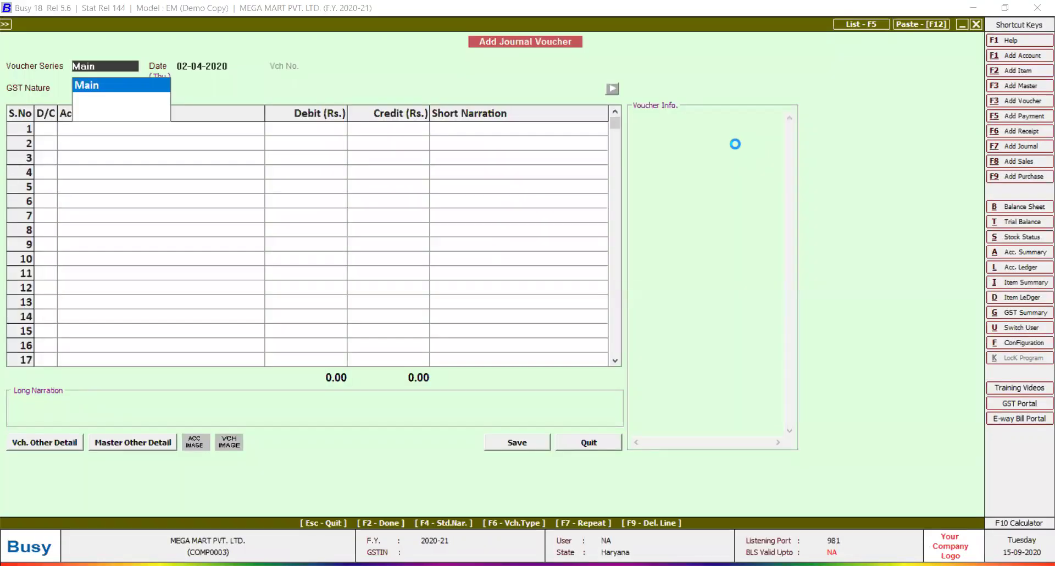
key("F6")
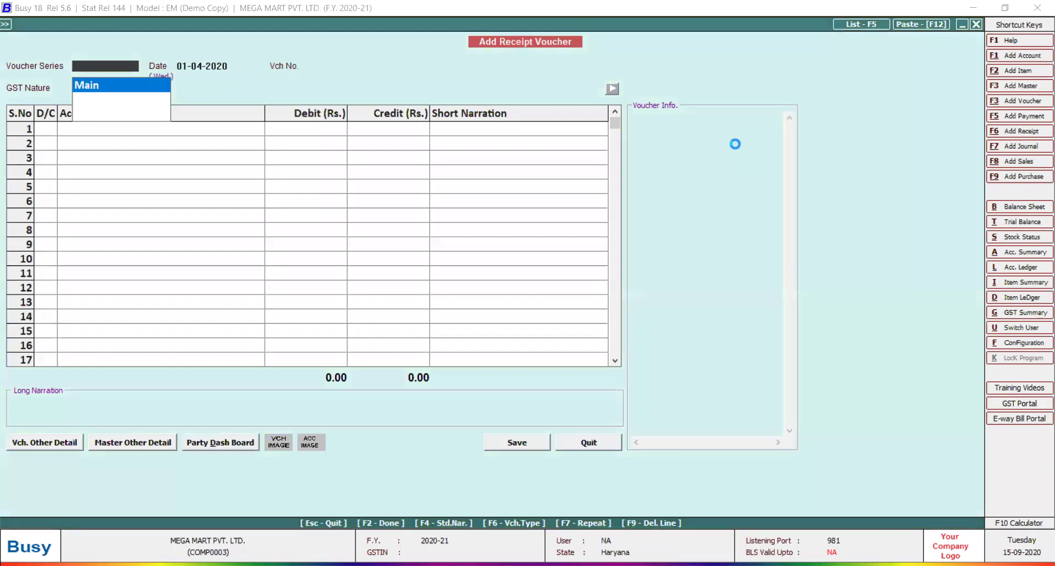
key("F5")
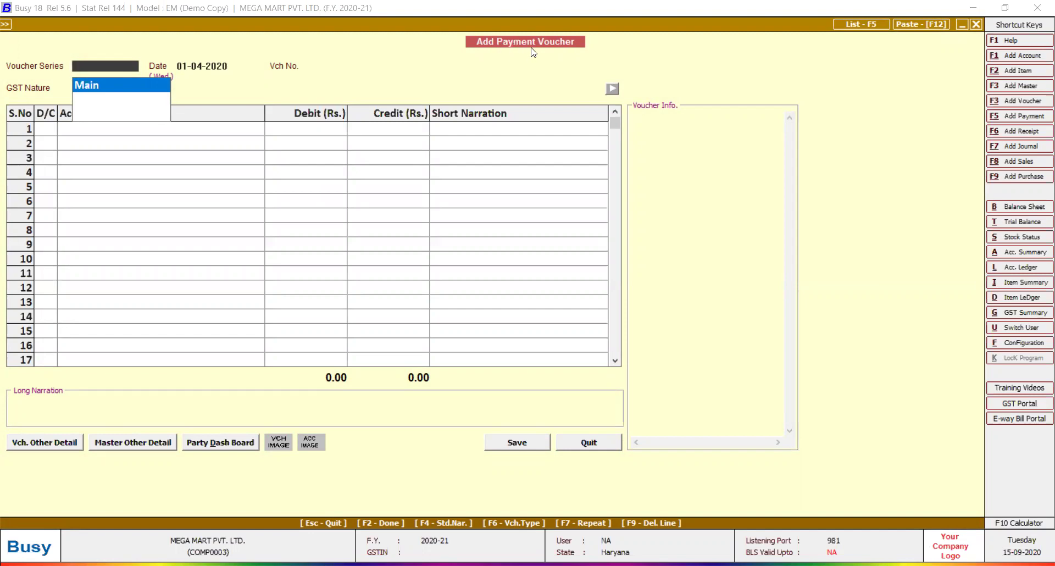
key("Return")
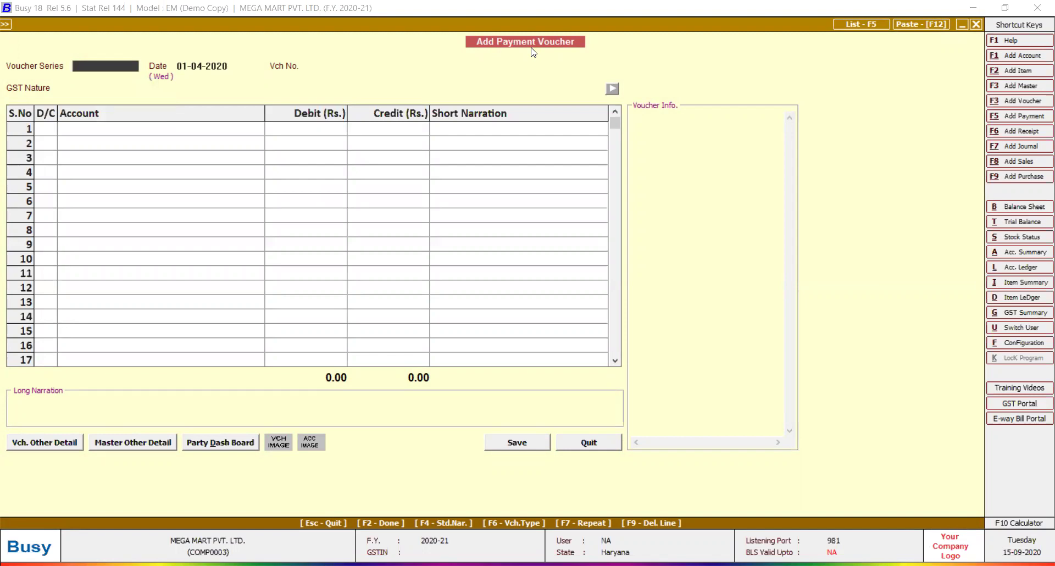
key("Escape")
key("Escape")
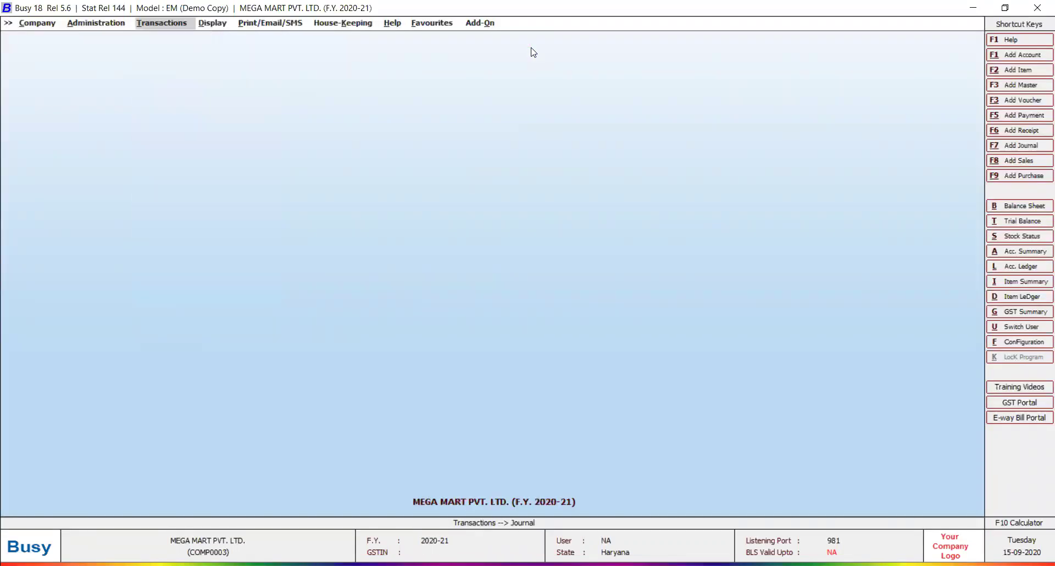
Start adding a new payment voucher from the transactions.
key("Return")
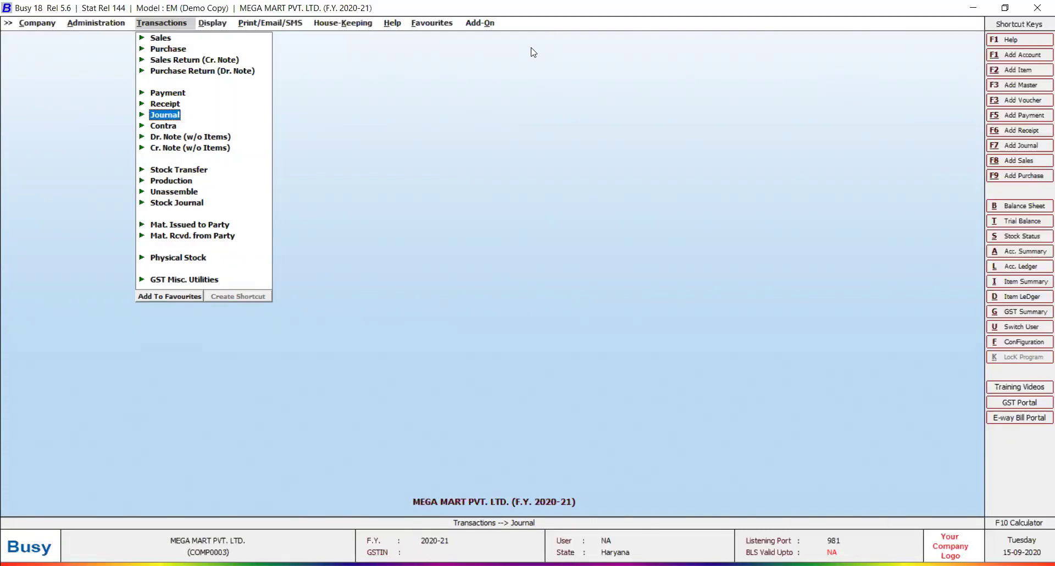
key("Up")
key("Up")
key("Return")
key("Down")
key("Up")
key("Return")
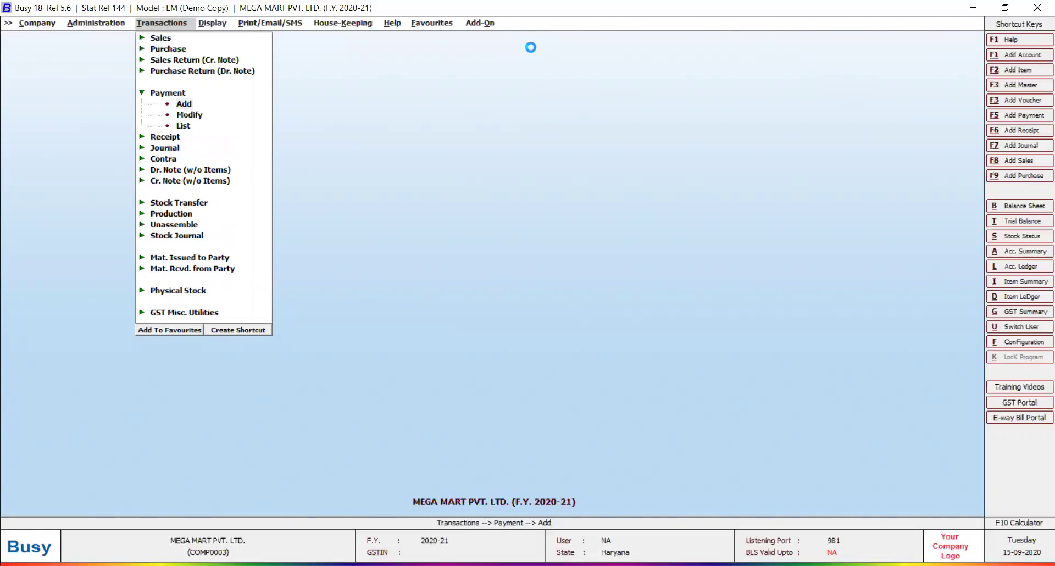
Use series Main for the payment voucher, date it 15-04-2020 and accept the GST nature Not Applicable.
key("Return")
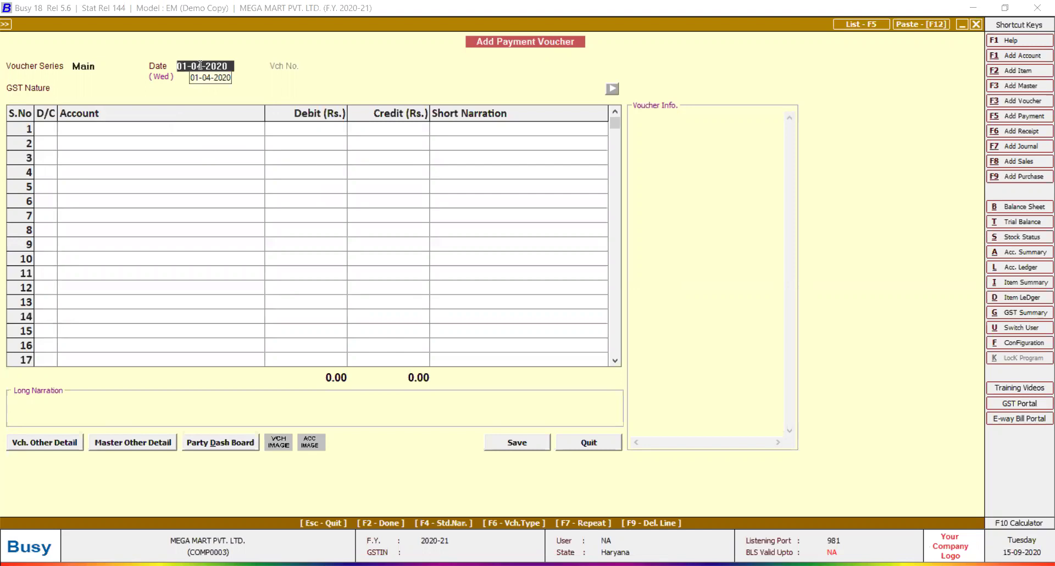
type("15-04")
key("Return")
key("Return")
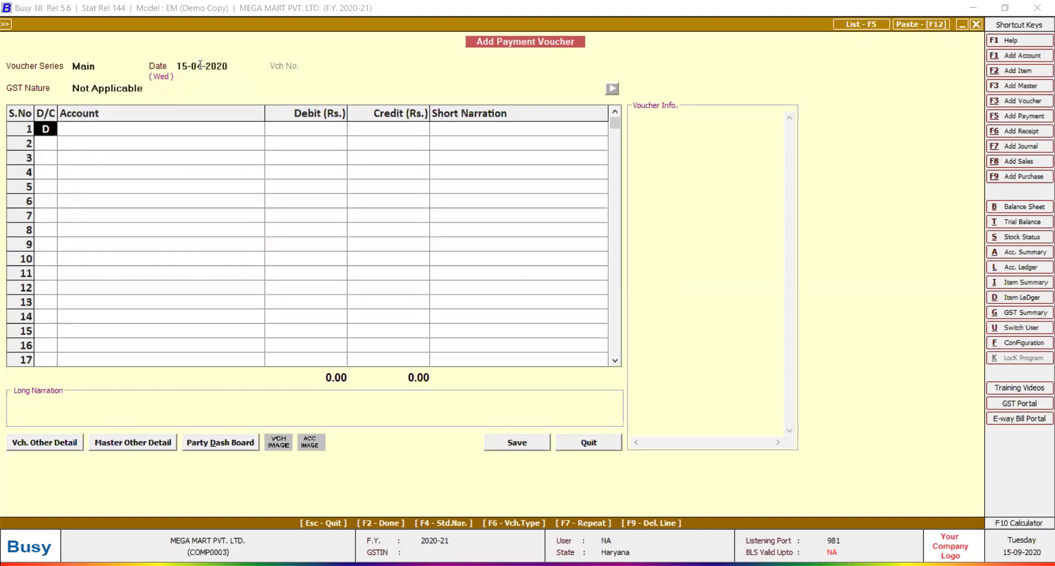
Debit the Sundry Creditors party account with 30,000 on the payment voucher's first line.
key("Return")
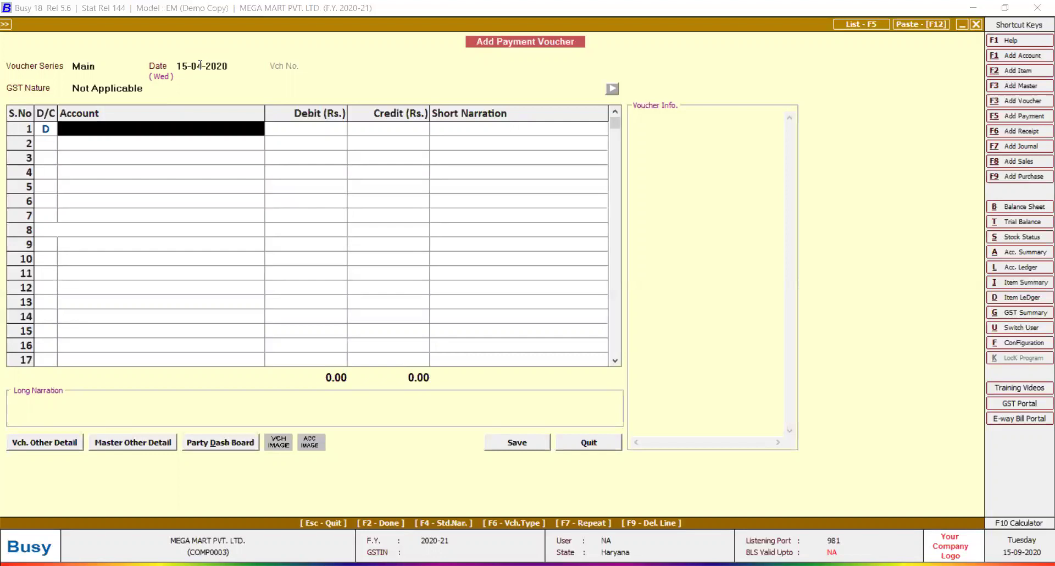
type("ga")
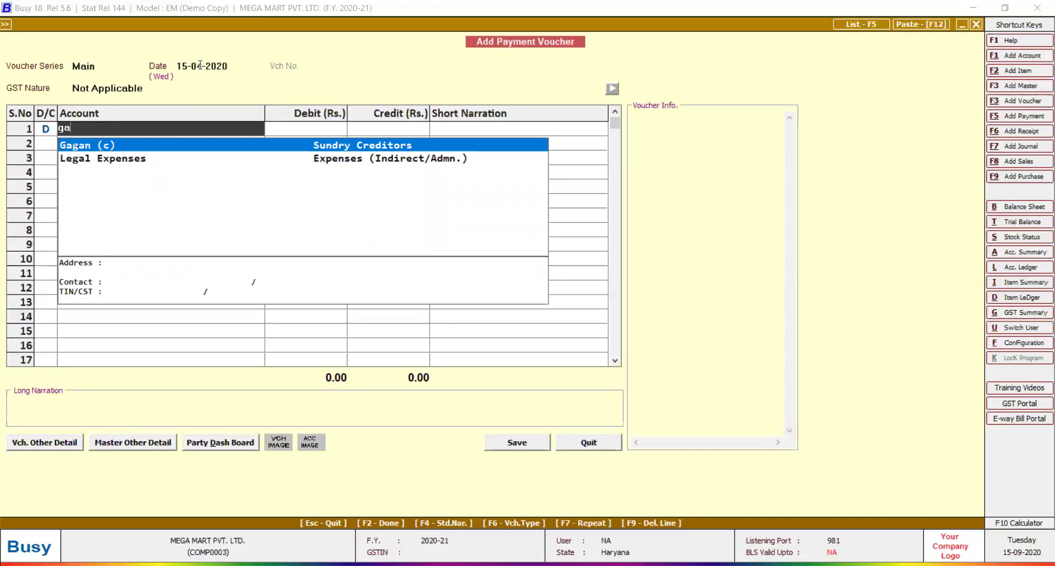
key("Return")
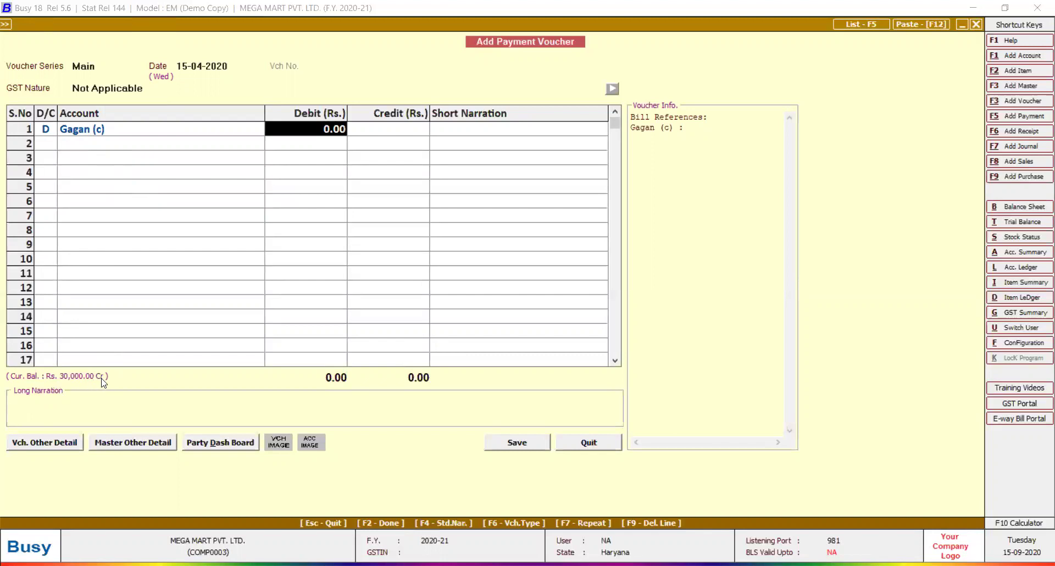
type("30000")
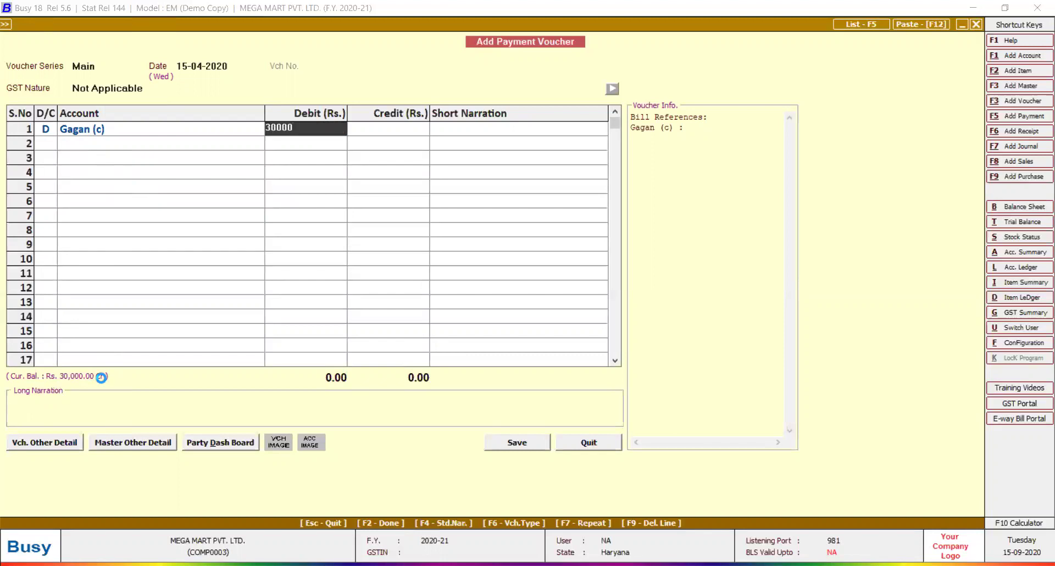
key("Return")
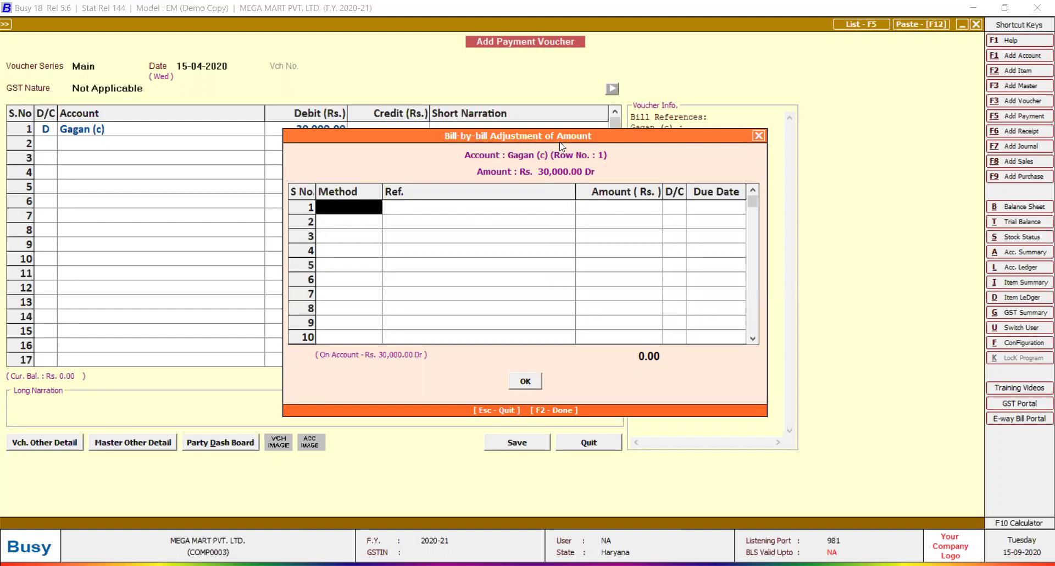
Allocate the 30,000 payment with the Adjustment method against the creditor's bill reference G/pur/01.
key("Down")
key("Down")
key("Up")
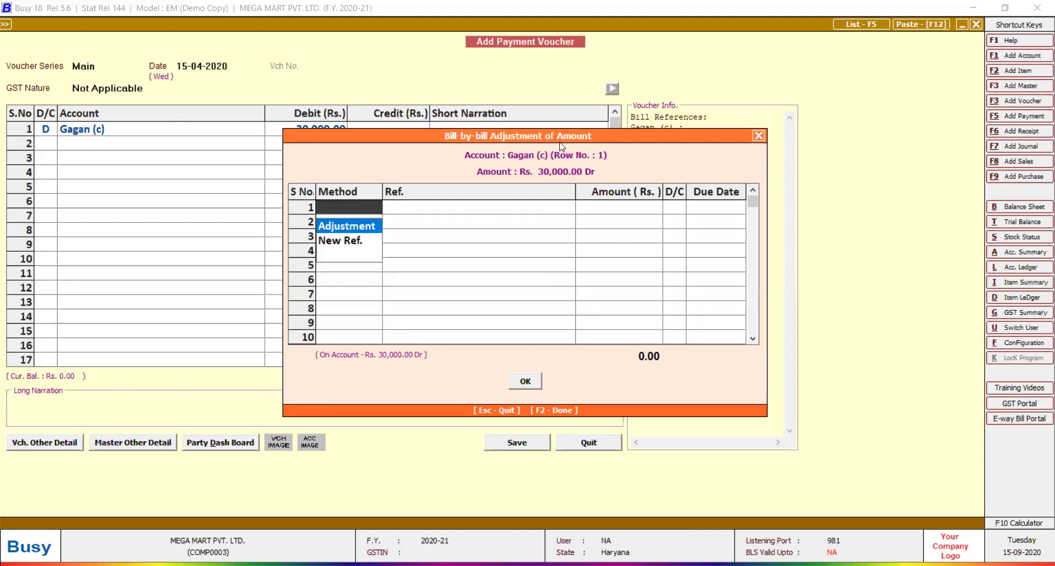
key("Return")
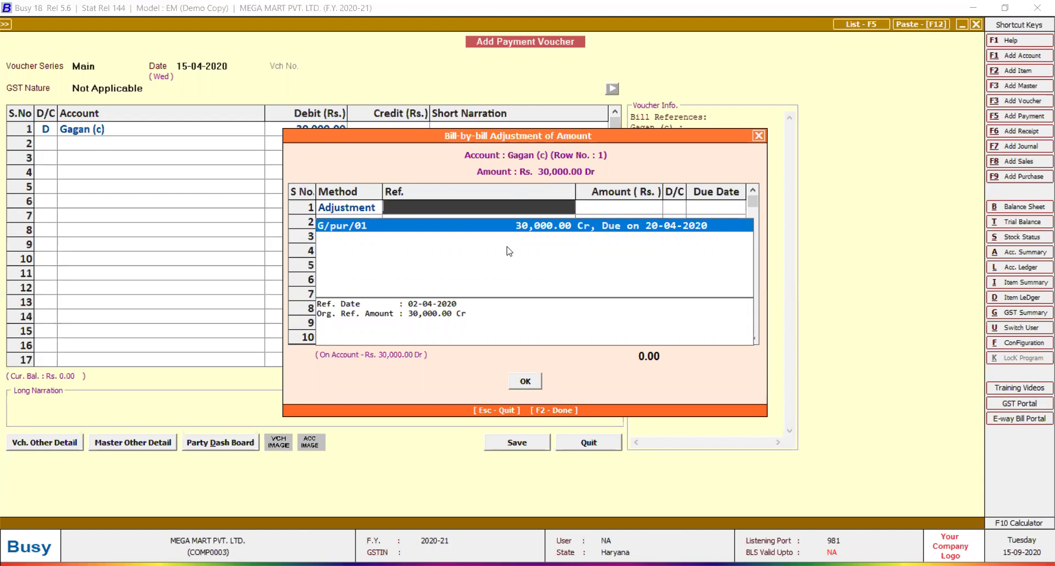
key("Return")
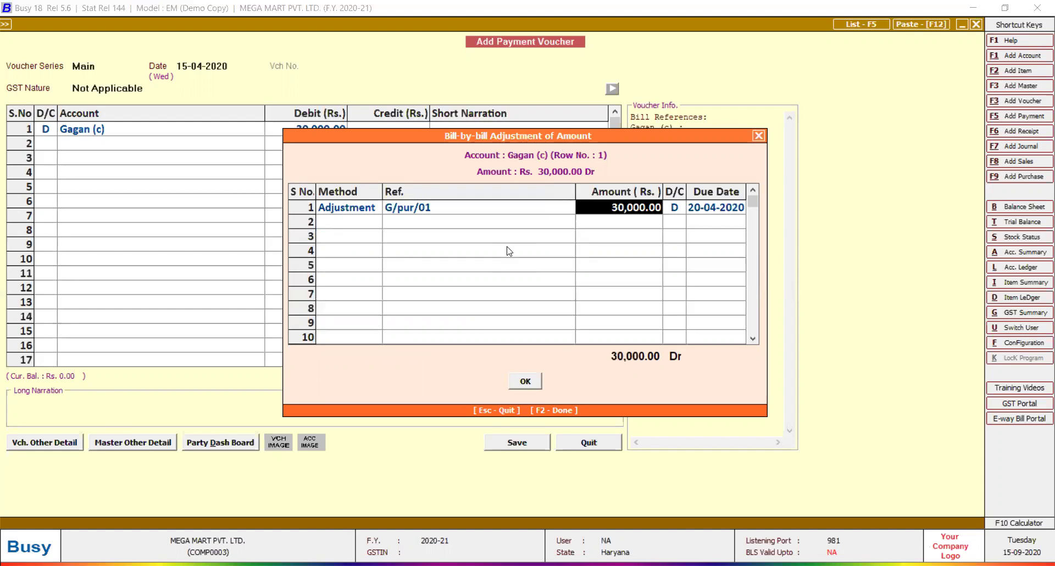
Accept the bill adjustment of 30,000 debit with due date 20-04-2020 and finish the creditor's bill-by-bill allocation.
key("Return")
key("Return")
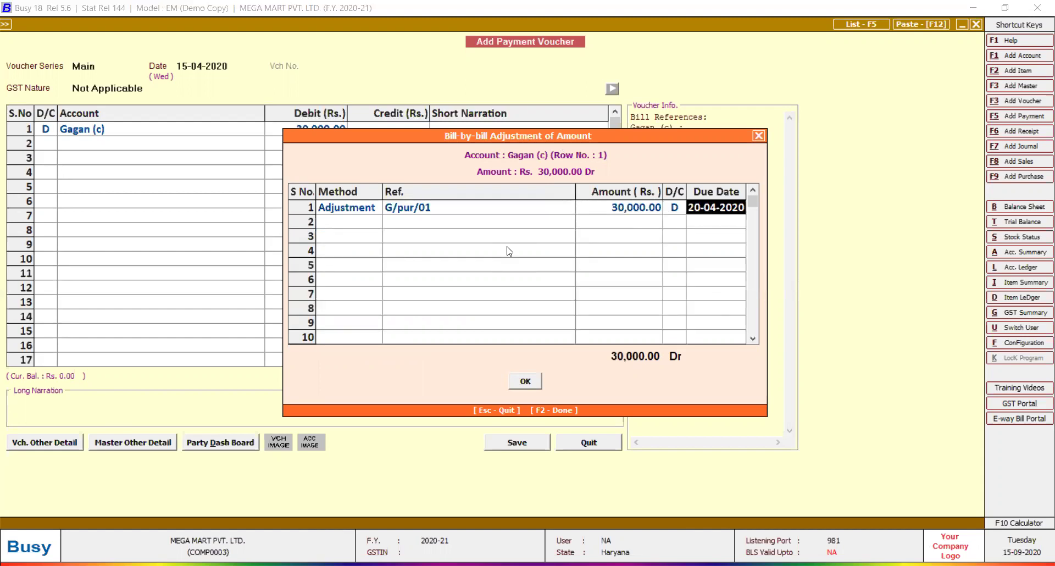
key("Return")
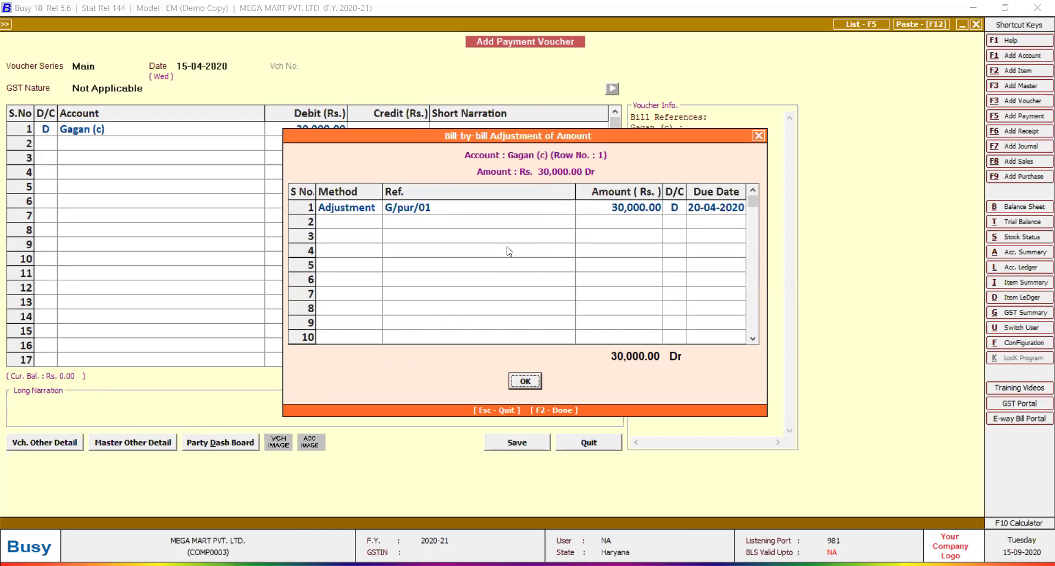
key("Return")
key("Return")
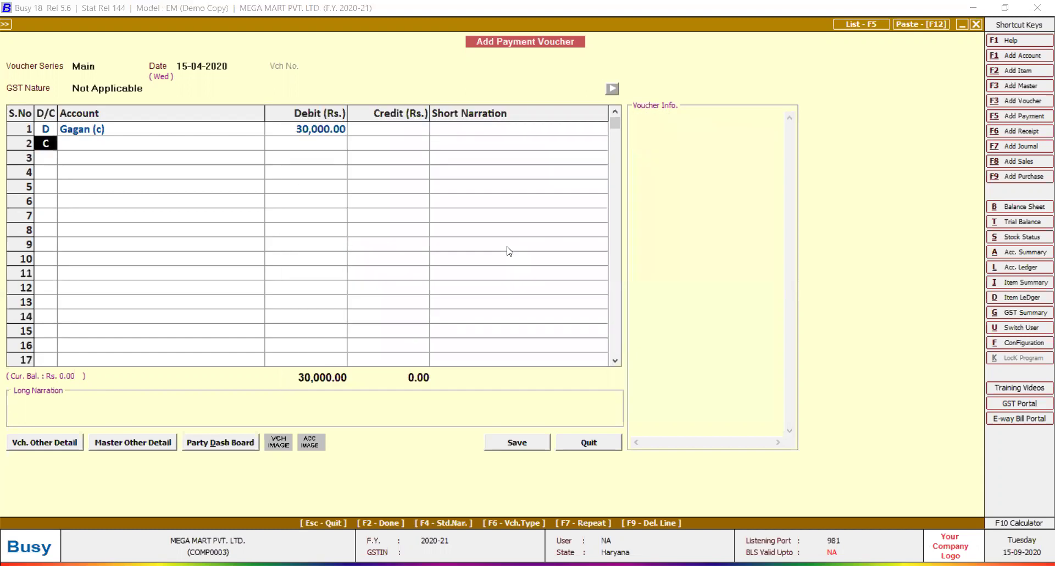
Credit Cash with 30,000 on the payment voucher's second line and save the voucher, allowing the negative cash balance.
key("Return")
type("cash")
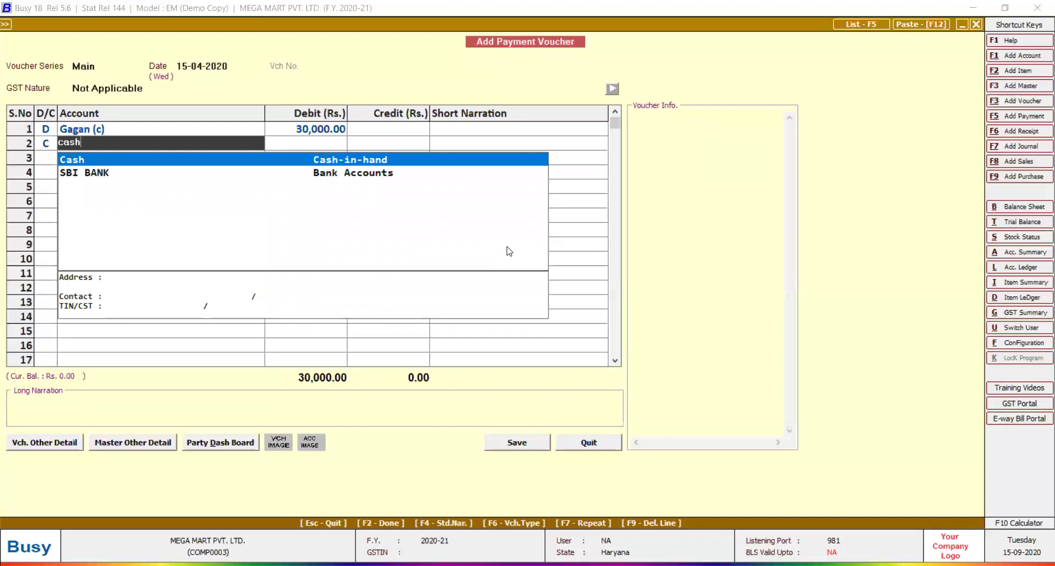
key("Return")
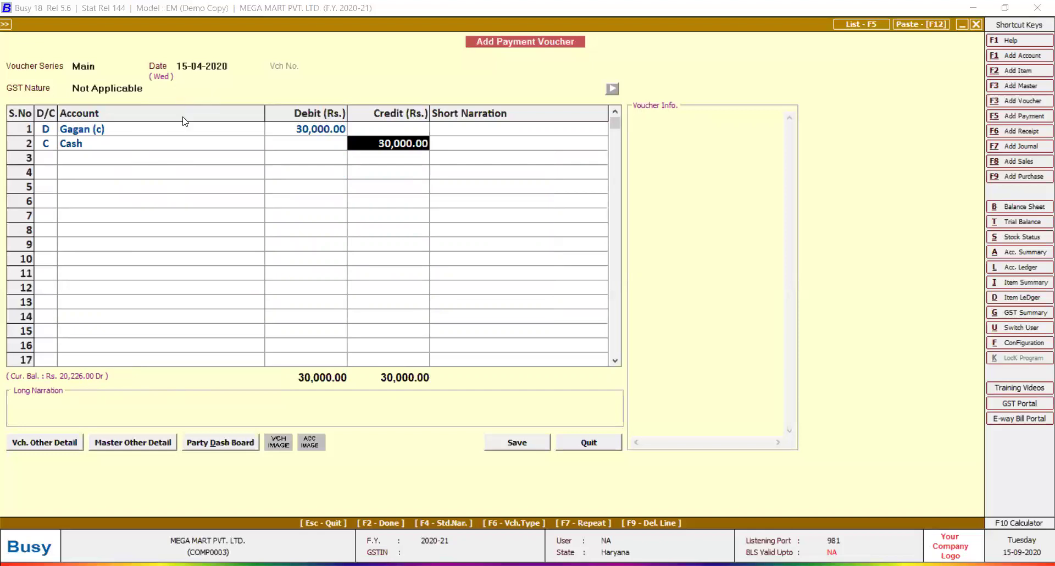
key("Return")
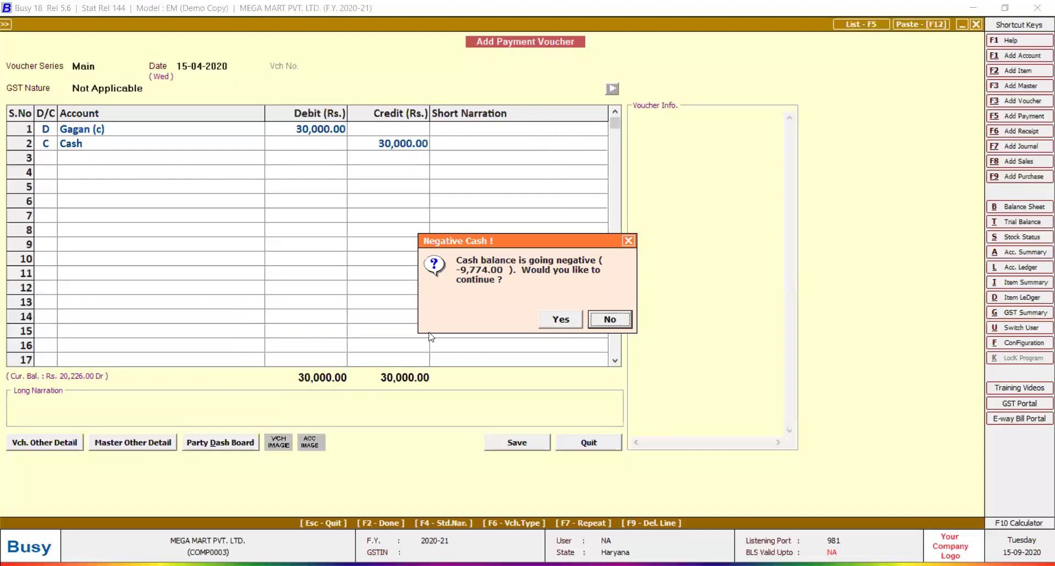
left_click(559, 326)
left_click(559, 323)
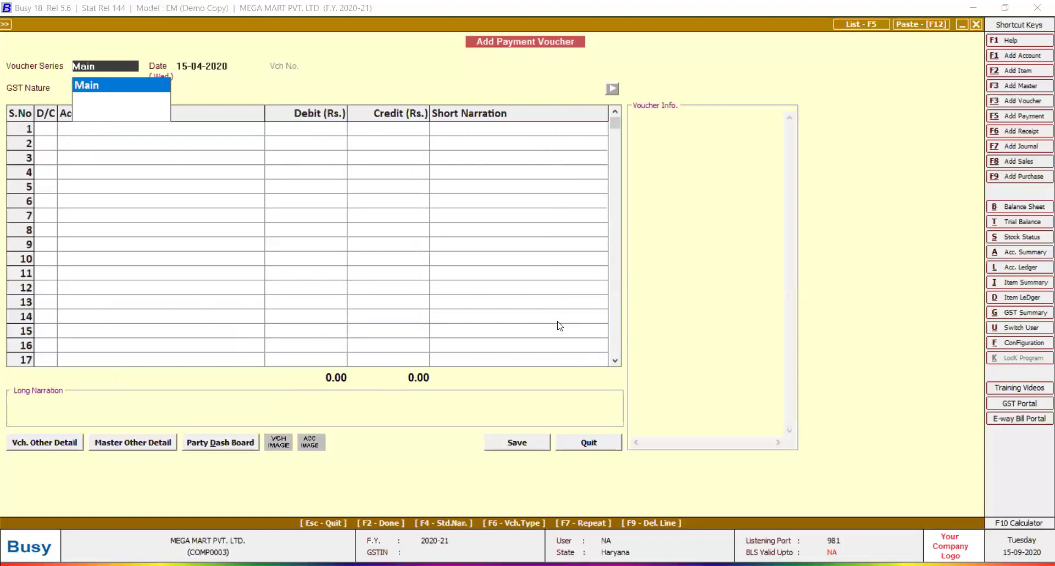
Start a receipt voucher in series Main, dated 20-04-2020, with the GST nature Not Applicable.
key("F6")
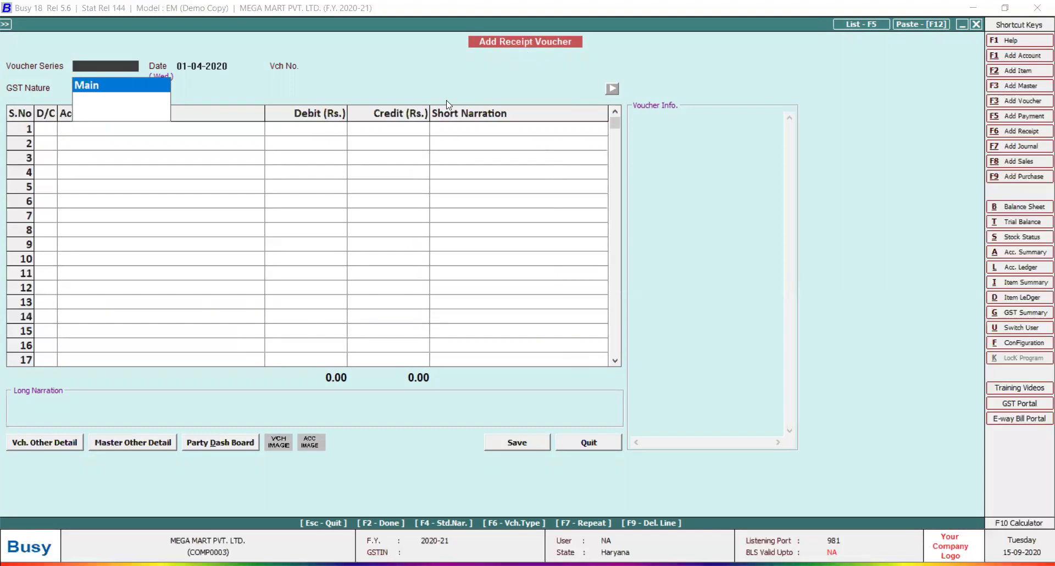
key("Return")
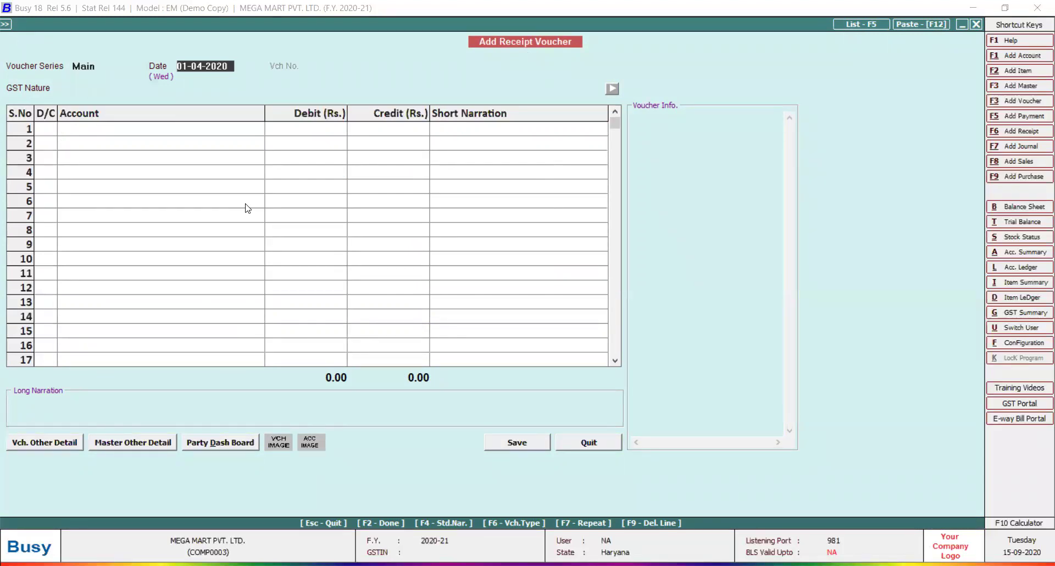
type("2")
type("0-04")
key("Return")
key("Return")
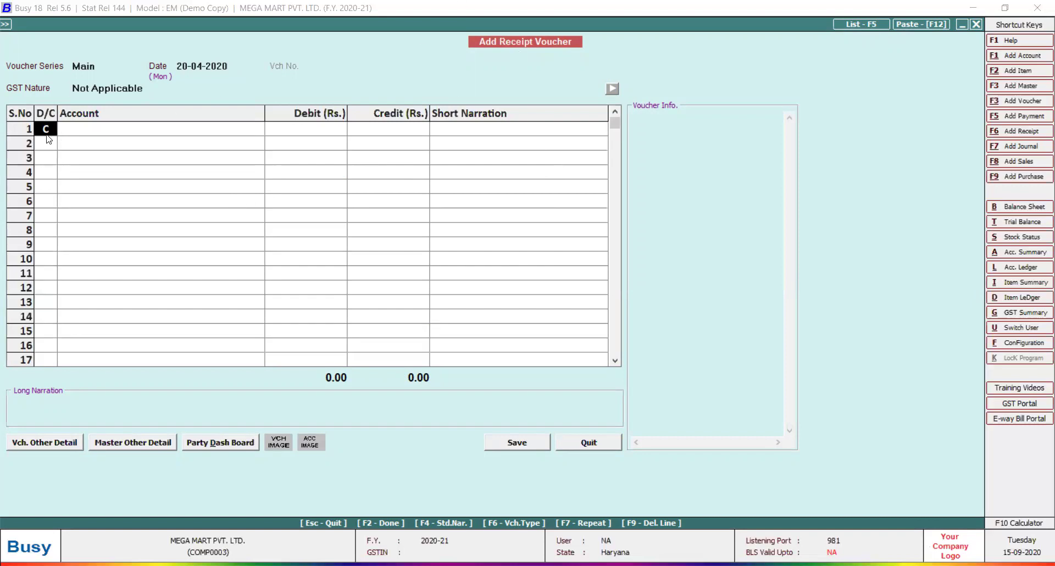
Credit the Sundry Debtors party account with 50,000 on the receipt voucher's first line.
key("Return")
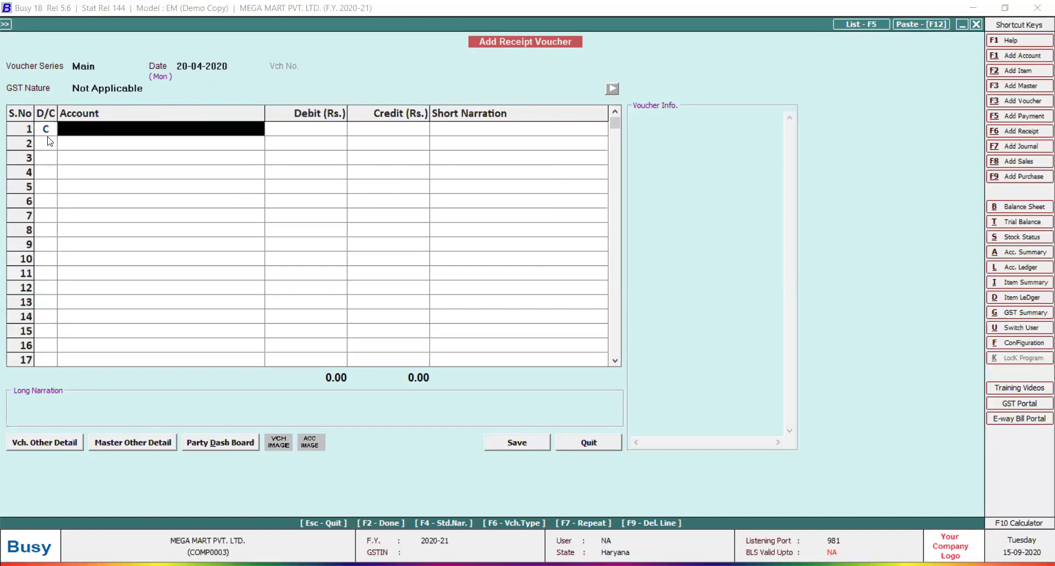
type("mo")
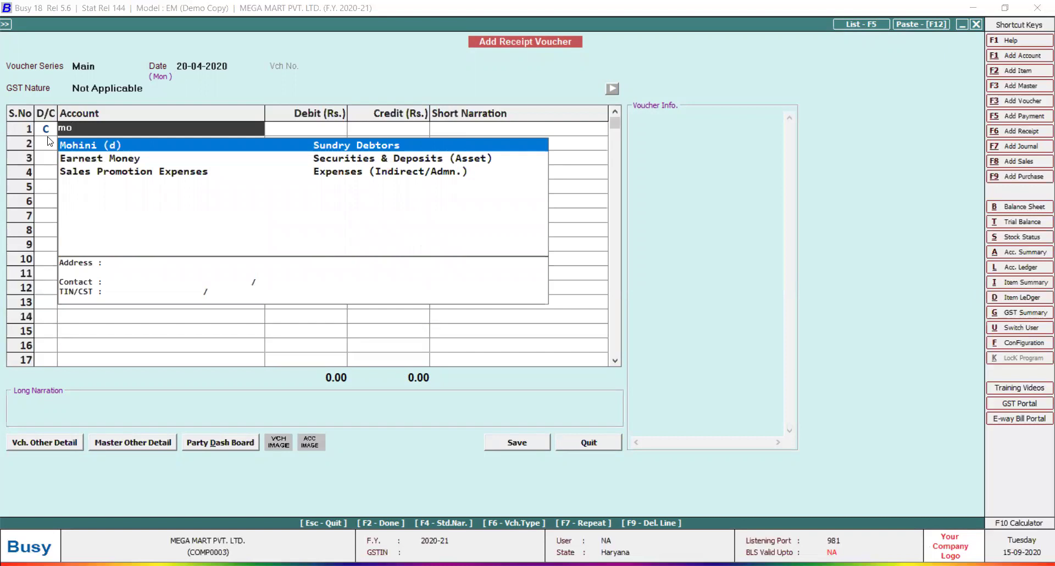
key("Return")
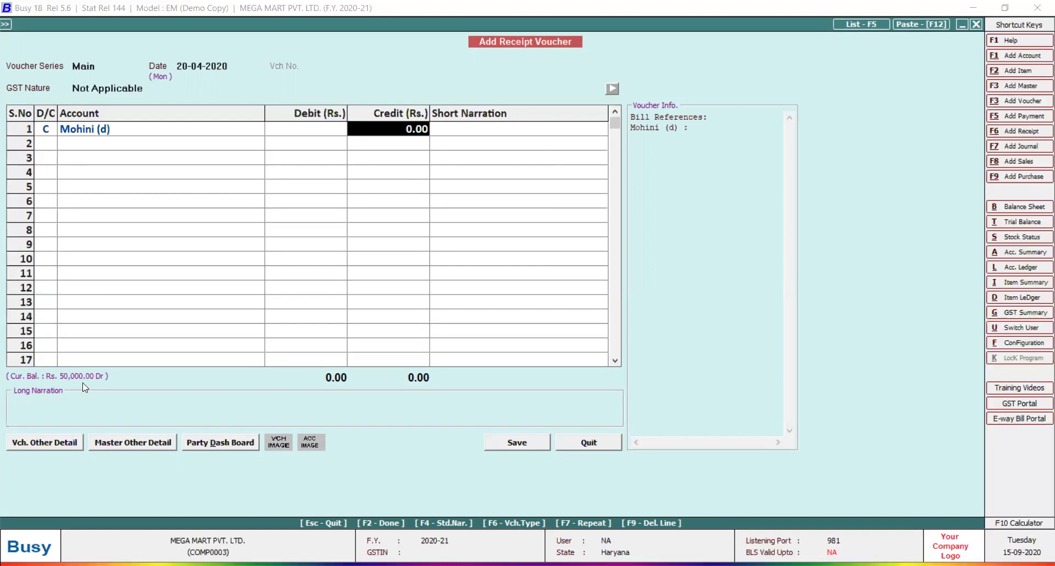
type("50000")
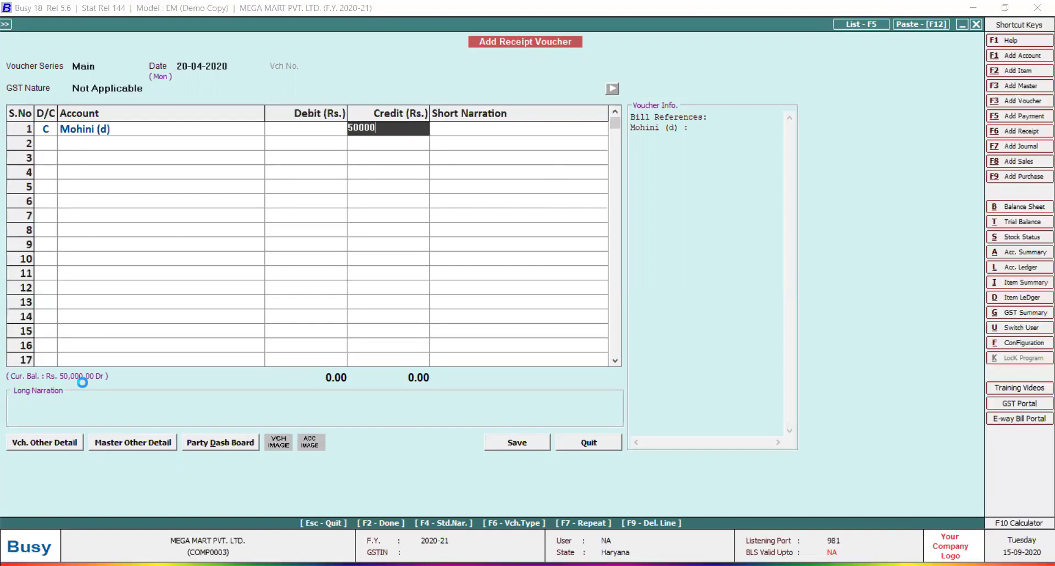
key("Return")
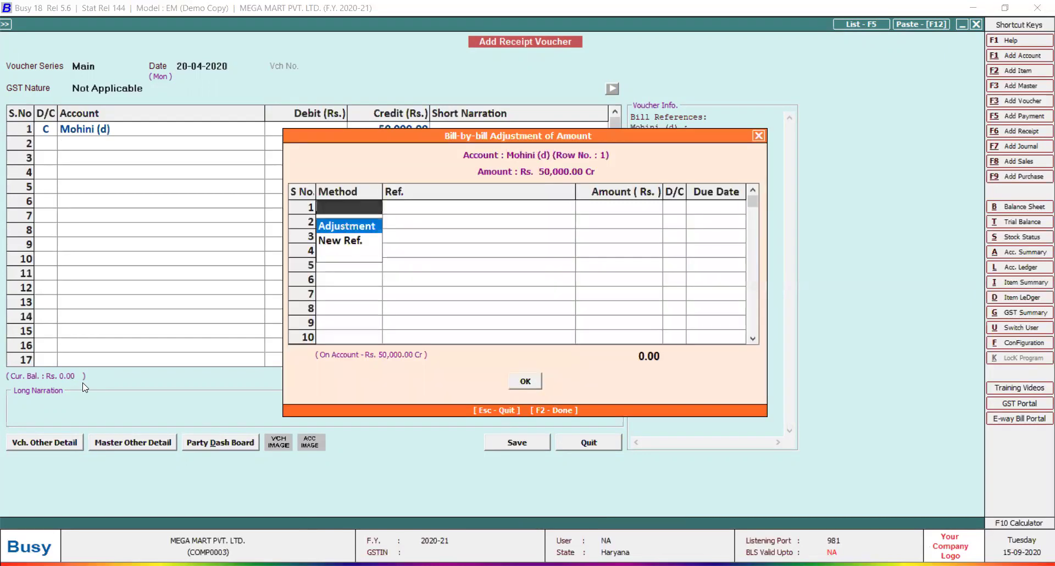
Allocate the 50,000 receipt with the Adjustment method against the debtor's bill reference M/d/01, keeping the due date 24-04-2020.
key("Return")
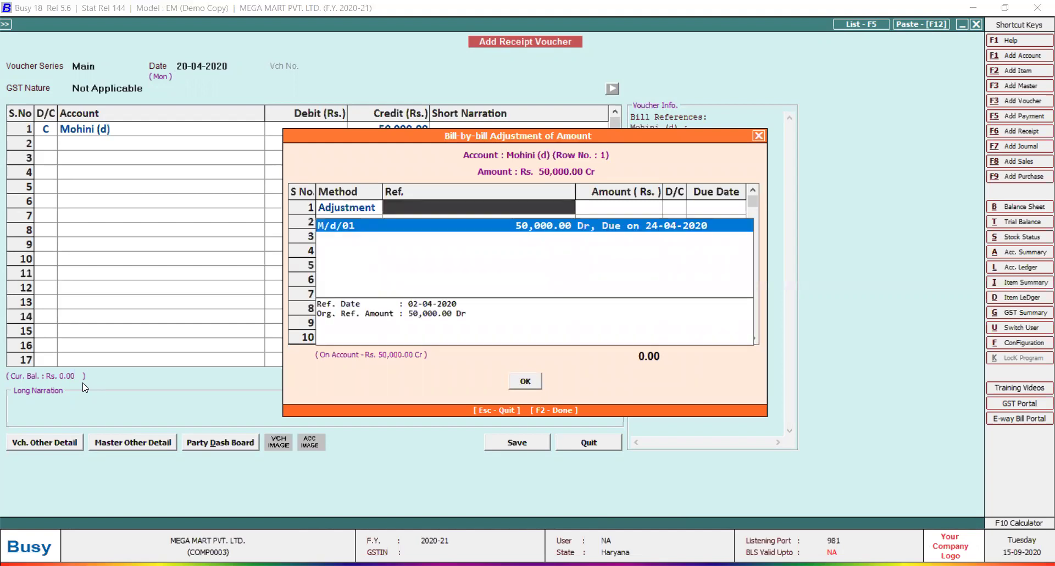
key("Return")
key("Return")
key("Return")
key("Return")
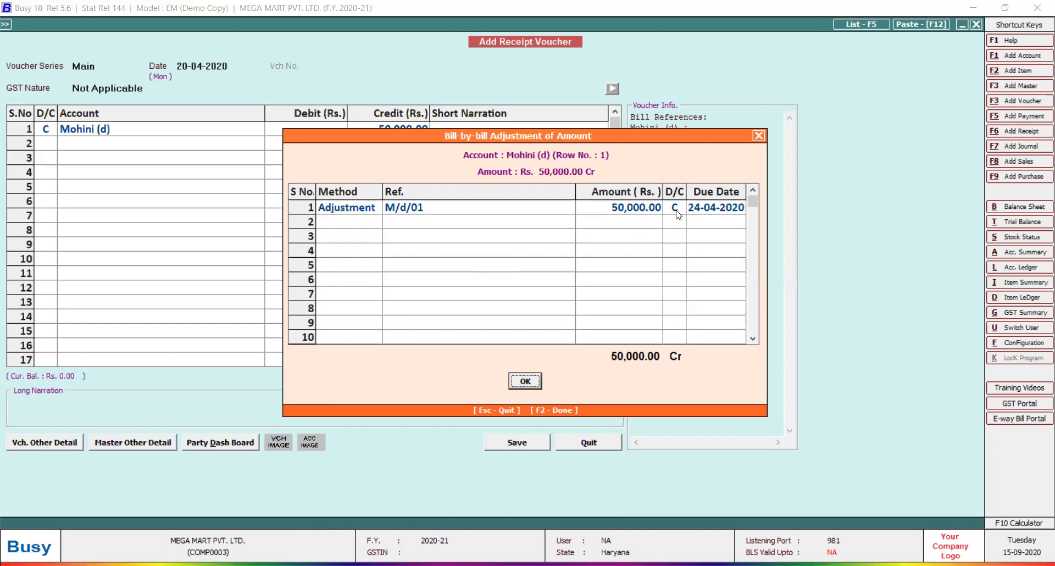
key("Return")
Debit Cash with 50,000 on the receipt voucher's second line and save the voucher.
key("Return")
type("cas")
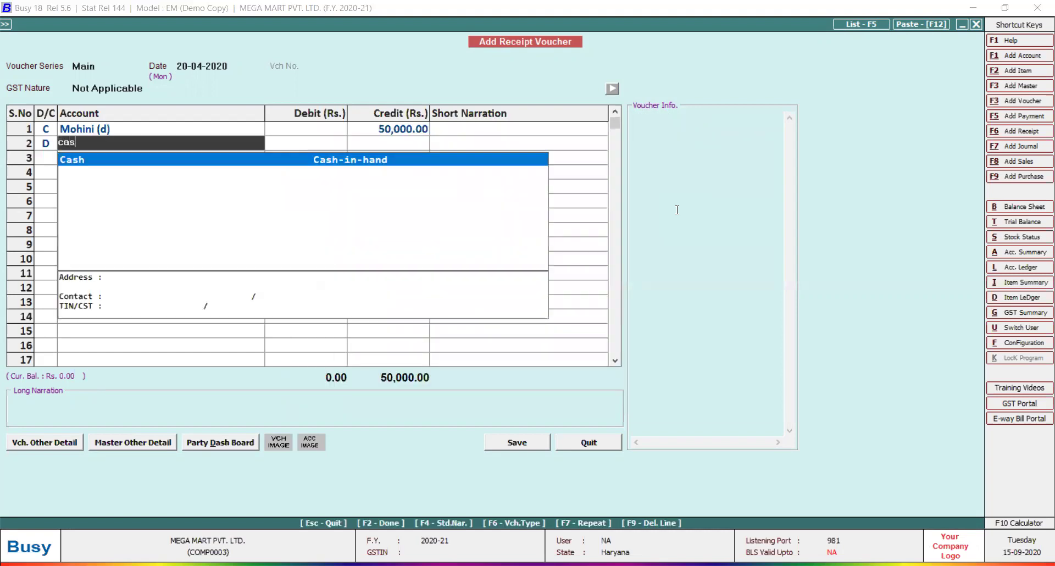
key("Return")
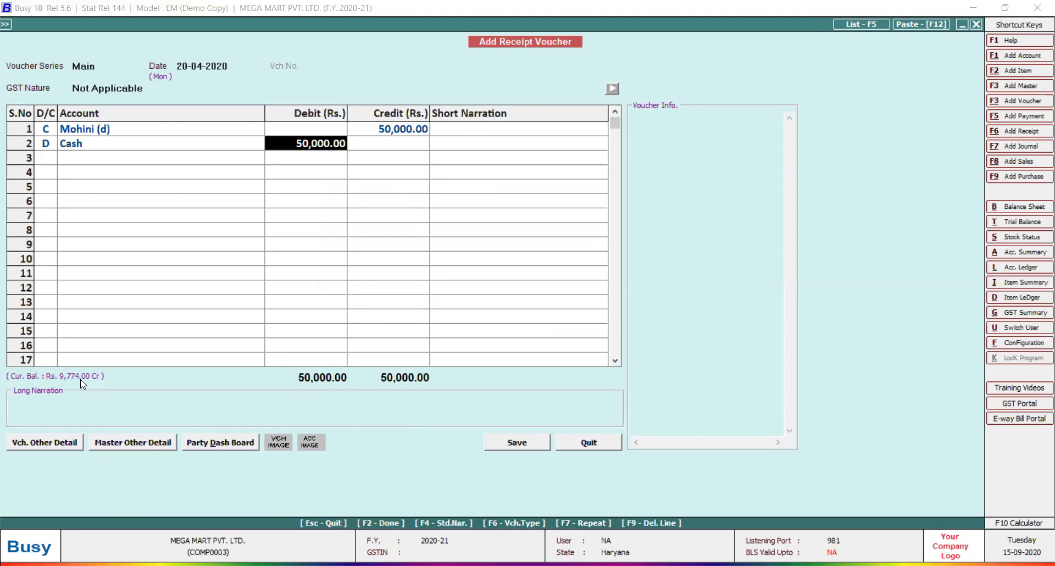
key("F2")
key("F2")
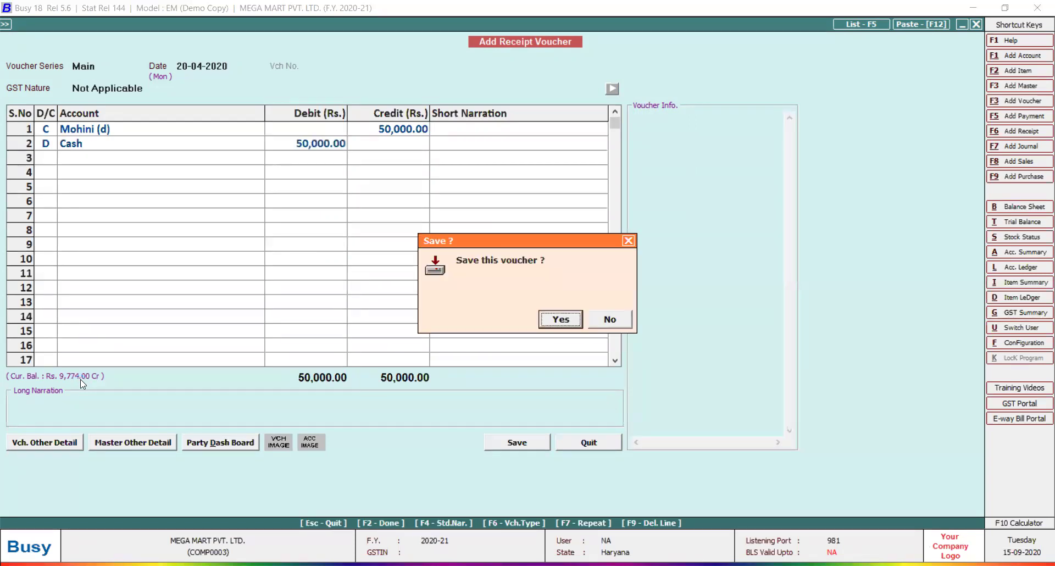
key("Return")
Start adding another payment voucher.
key("F5")
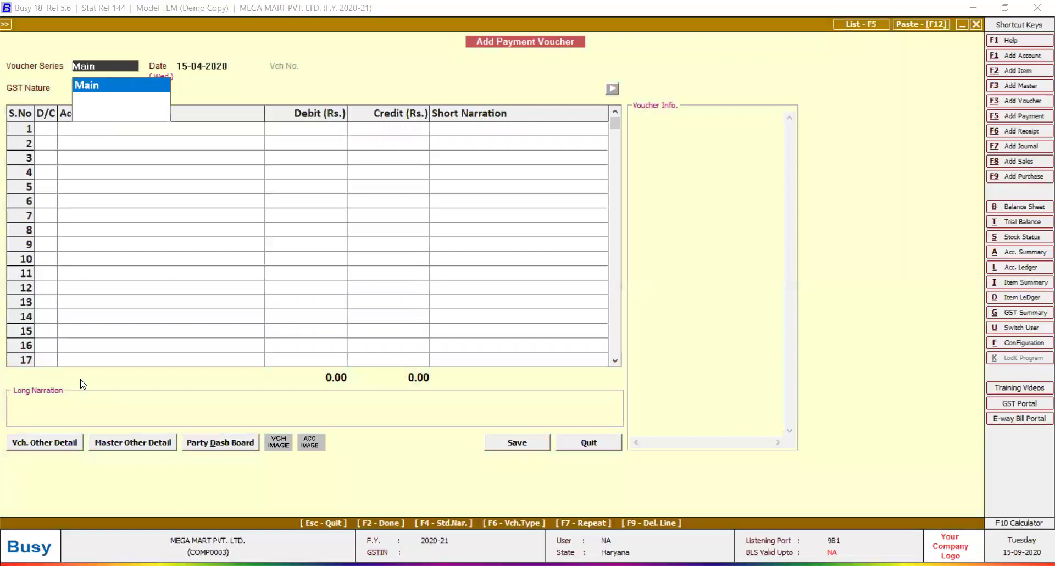